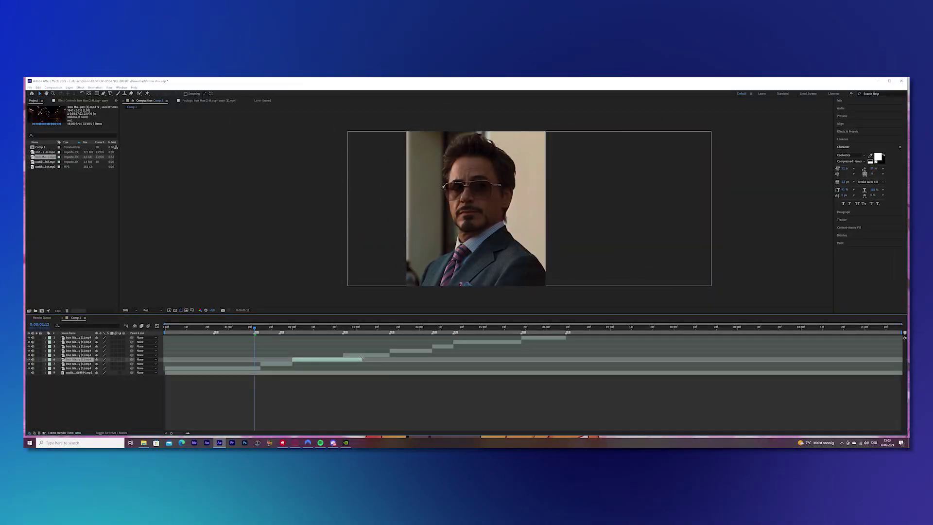
Move the overlapping Iron Man clips in the timeline so that they follow one another without overlap.
{"action": "left_click_drag", "start_coordinate": [363, 355], "coordinate": [460, 351]}
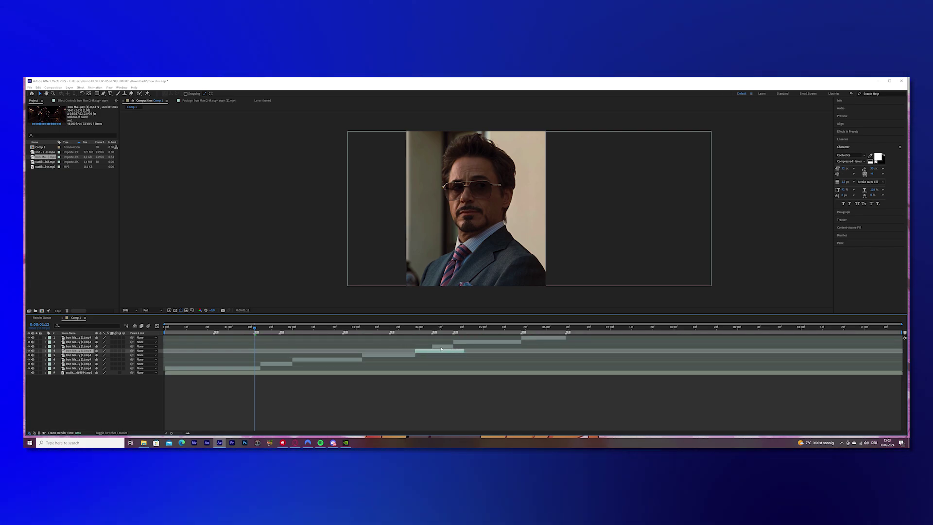
{"action": "left_click_drag", "start_coordinate": [443, 346], "coordinate": [519, 342]}
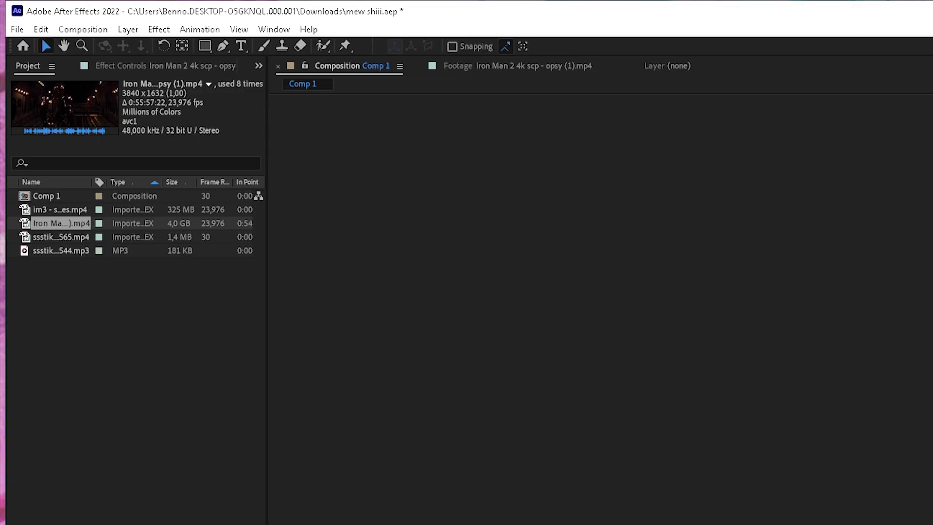
Set up the composition's QuickTime export with the Apple ProRes 4444 video codec.
{"action": "left_click", "coordinate": [18, 29]}
{"action": "left_click", "coordinate": [305, 262]}
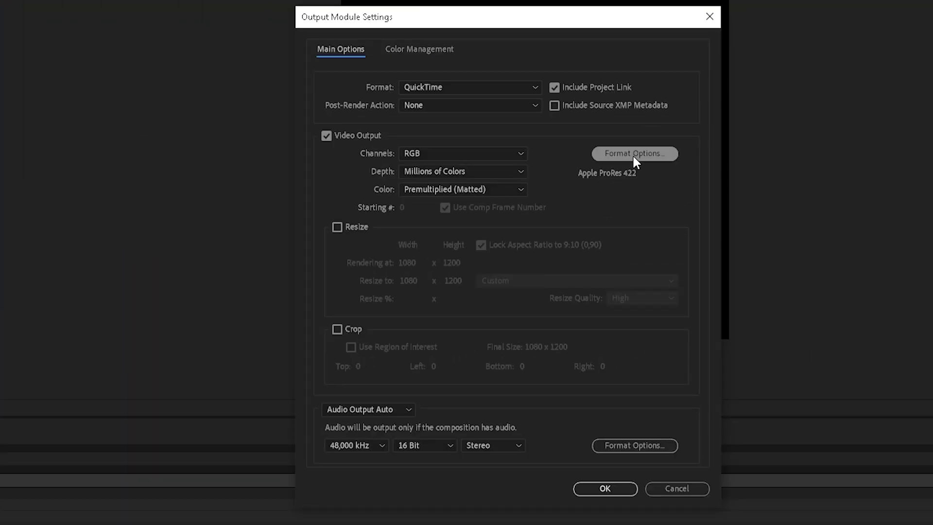
{"action": "left_click", "coordinate": [634, 154]}
{"action": "left_click", "coordinate": [456, 94]}
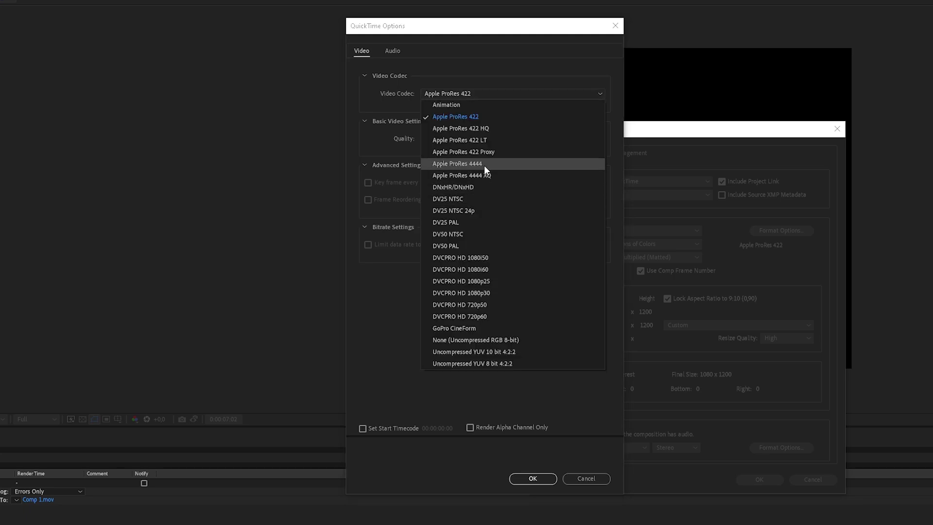
{"action": "left_click", "coordinate": [484, 164]}
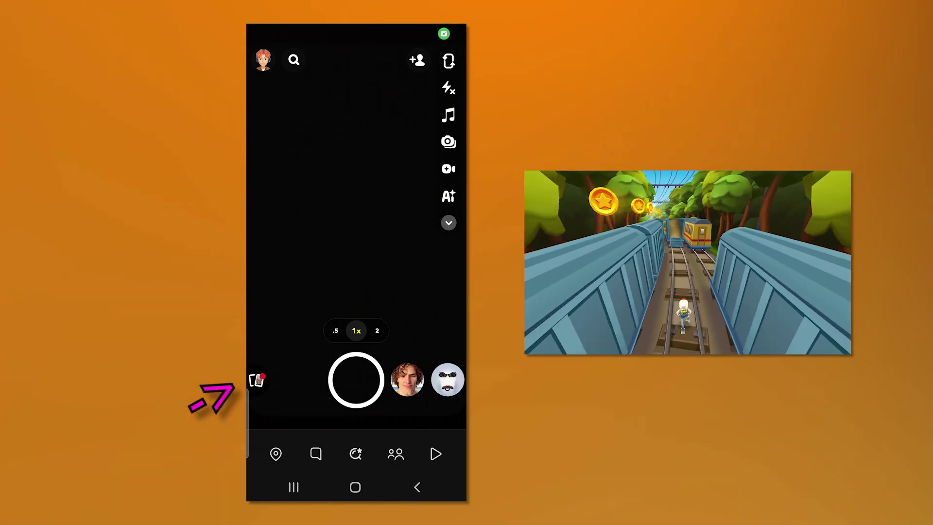
In Snapchat, open the 0:07 Iron Man video from the Camera Roll in Memories.
{"action": "left_click", "coordinate": [256, 380]}
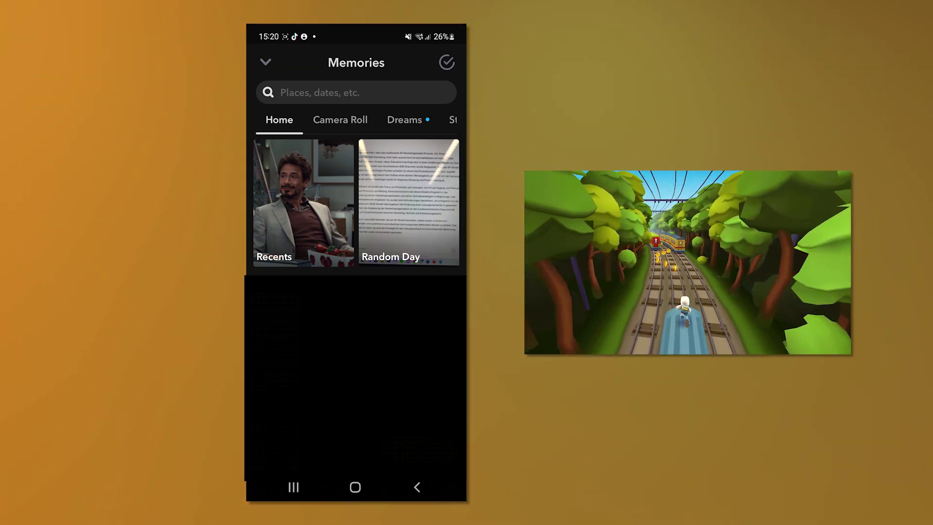
{"action": "left_click", "coordinate": [340, 120]}
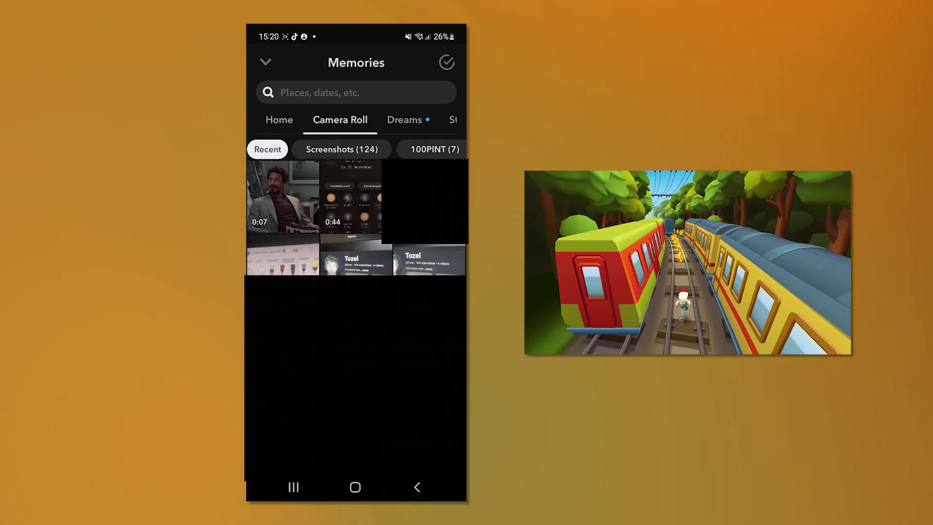
{"action": "left_click", "coordinate": [282, 197]}
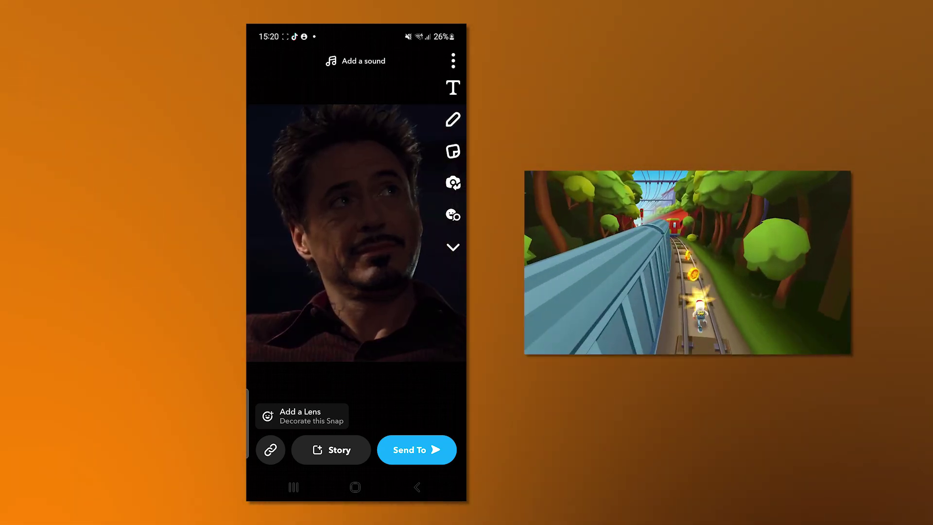
Start adding a lens to the video and go past the suggested lenses to the full lens collection.
{"action": "left_click", "coordinate": [301, 416]}
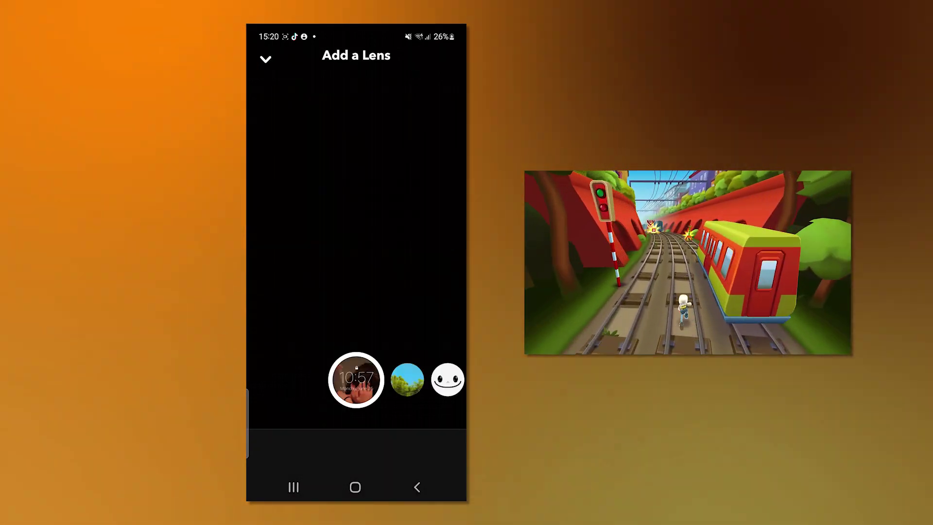
{"action": "left_click_drag", "start_coordinate": [418, 380], "coordinate": [297, 381]}
{"action": "left_click_drag", "start_coordinate": [418, 380], "coordinate": [297, 380]}
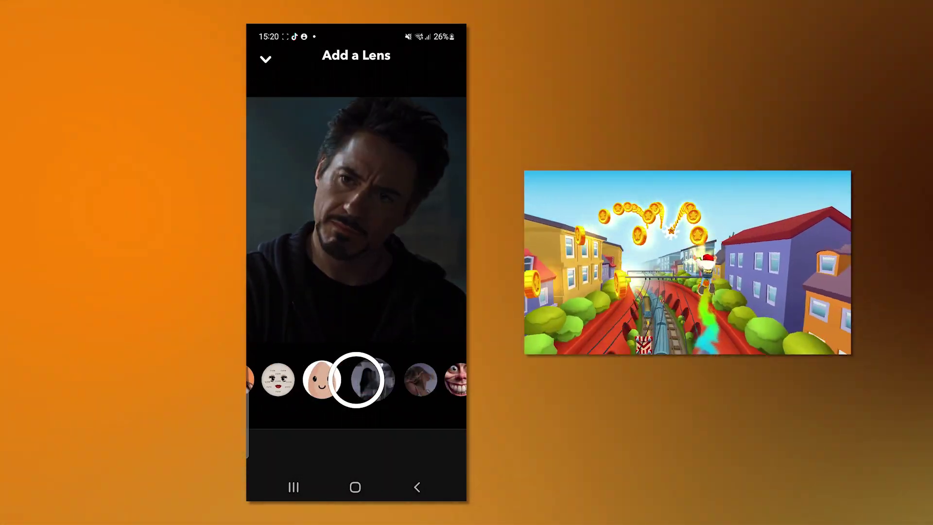
{"action": "left_click_drag", "start_coordinate": [418, 380], "coordinate": [297, 380]}
{"action": "left_click_drag", "start_coordinate": [418, 380], "coordinate": [297, 380]}
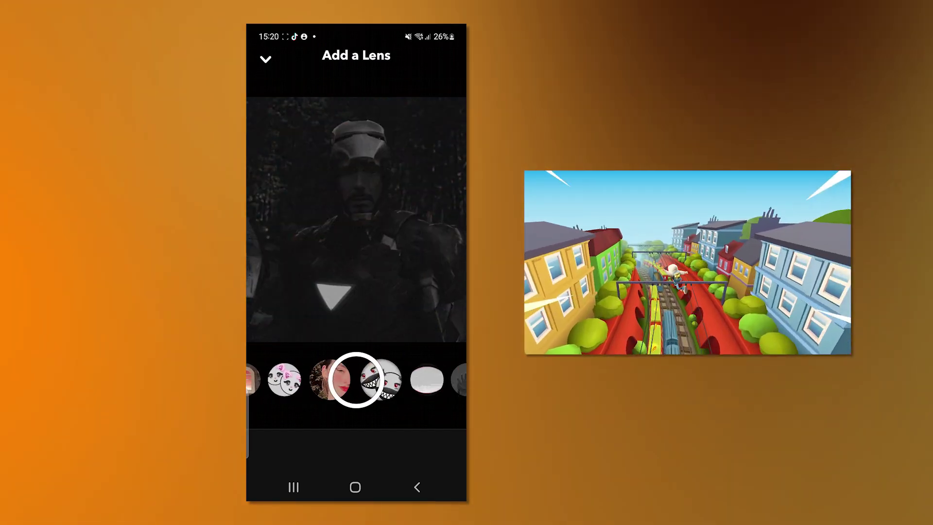
{"action": "left_click_drag", "start_coordinate": [408, 380], "coordinate": [316, 379]}
{"action": "left_click", "coordinate": [355, 379]}
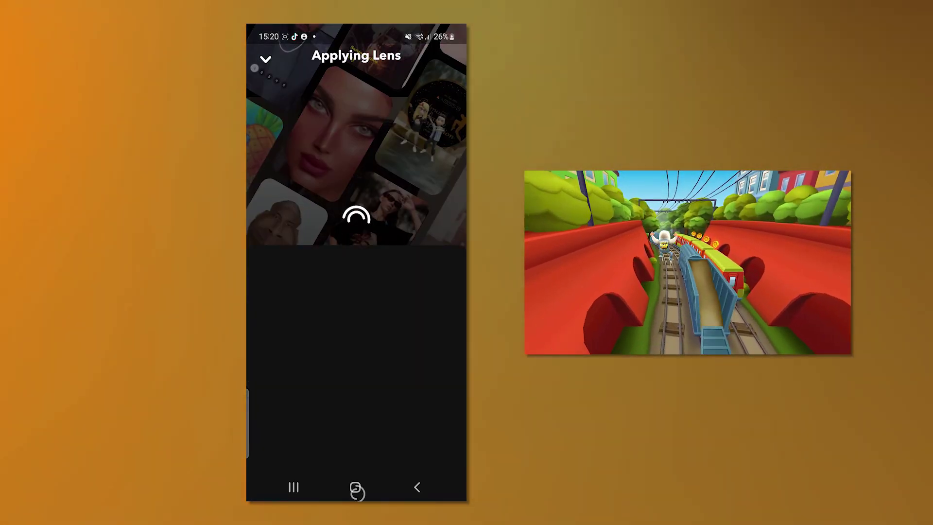
Search the lens collection for "tough guy face".
{"action": "left_click", "coordinate": [354, 63]}
{"action": "left_click", "coordinate": [311, 62]}
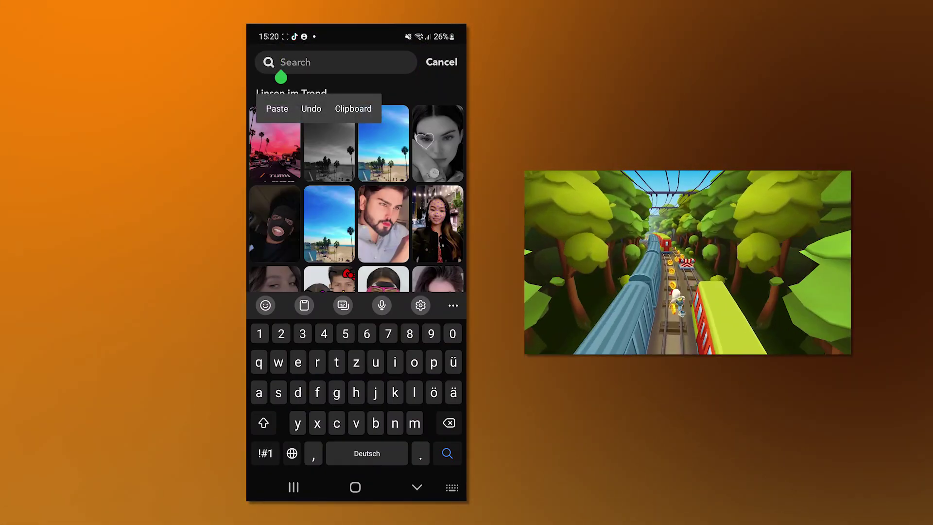
{"action": "type", "text": "to"}
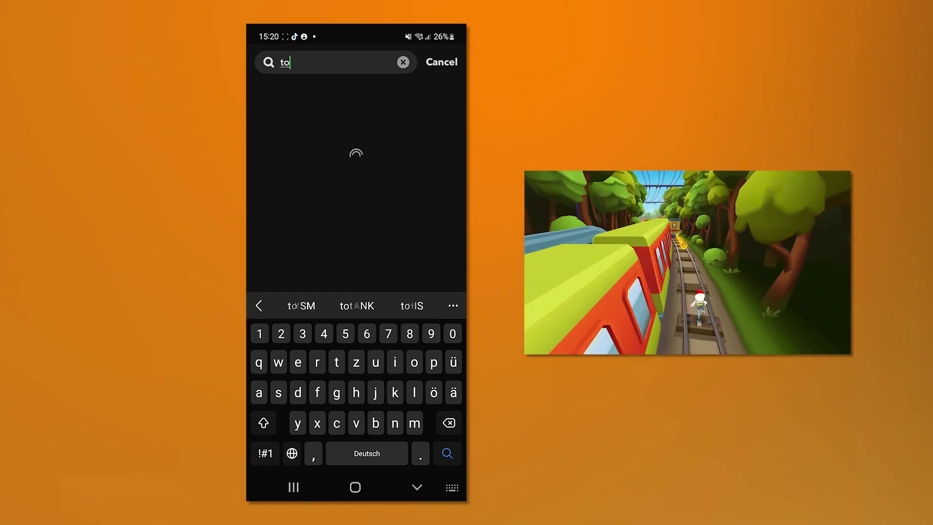
{"action": "type", "text": "ugh"}
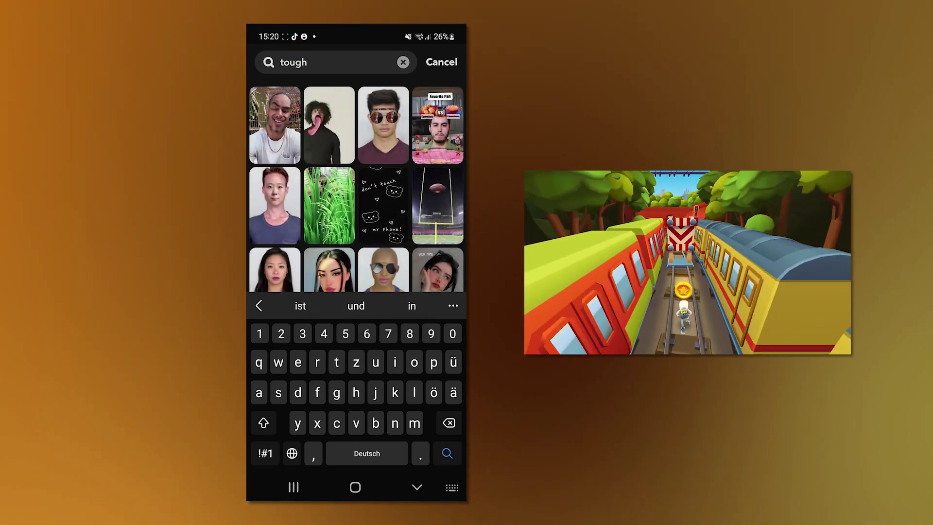
{"action": "type", "text": " guy face"}
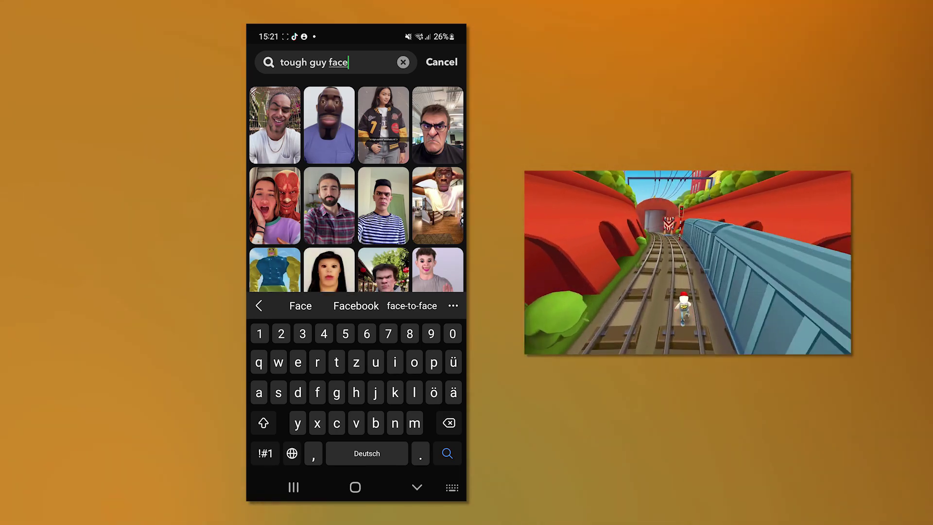
{"action": "key", "text": "Escape"}
{"action": "scroll", "coordinate": [356, 380], "scroll_direction": "right", "scroll_amount": 10}
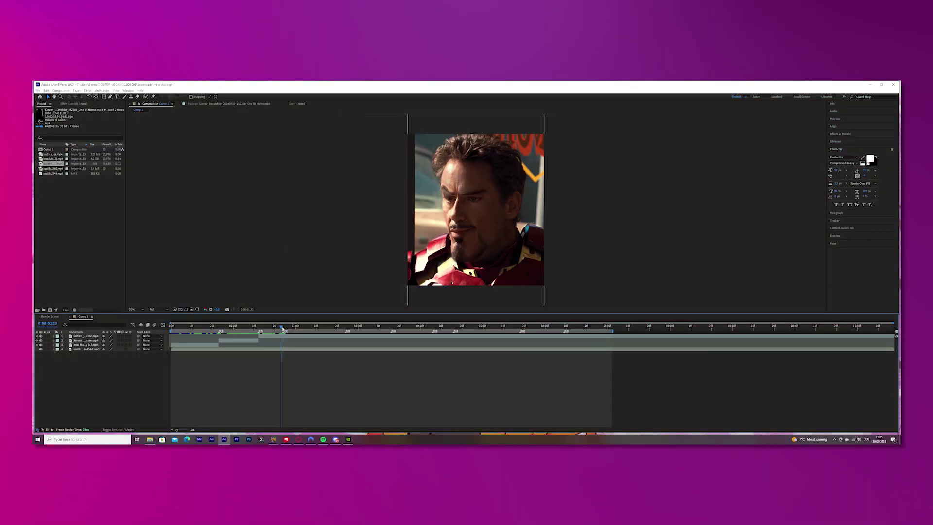
In After Effects, split the screen recording layer at the next two beat markers.
{"action": "key", "text": "ctrl+shift+d"}
{"action": "left_click_drag", "start_coordinate": [329, 341], "coordinate": [349, 328]}
{"action": "key", "text": "ctrl+shift+d"}
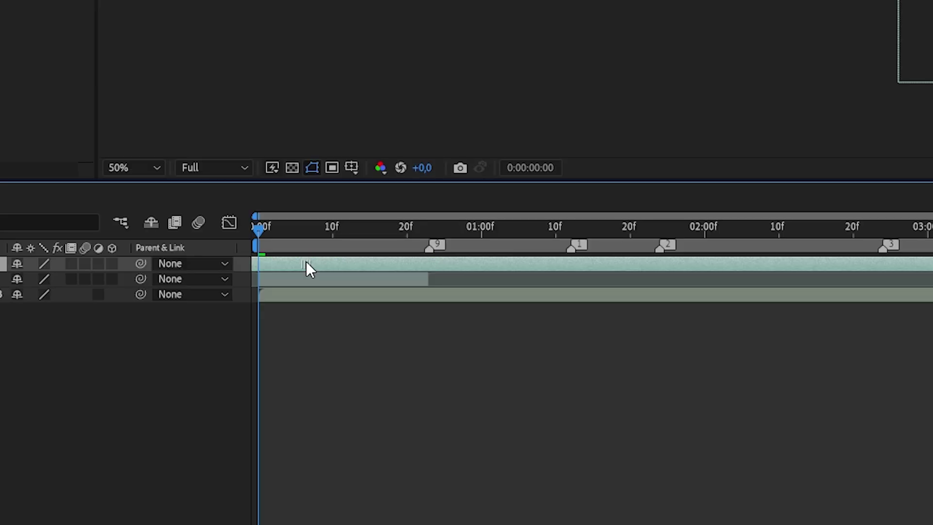
{"action": "key", "text": "ctrl+d"}
{"action": "key", "text": "ctrl+z"}
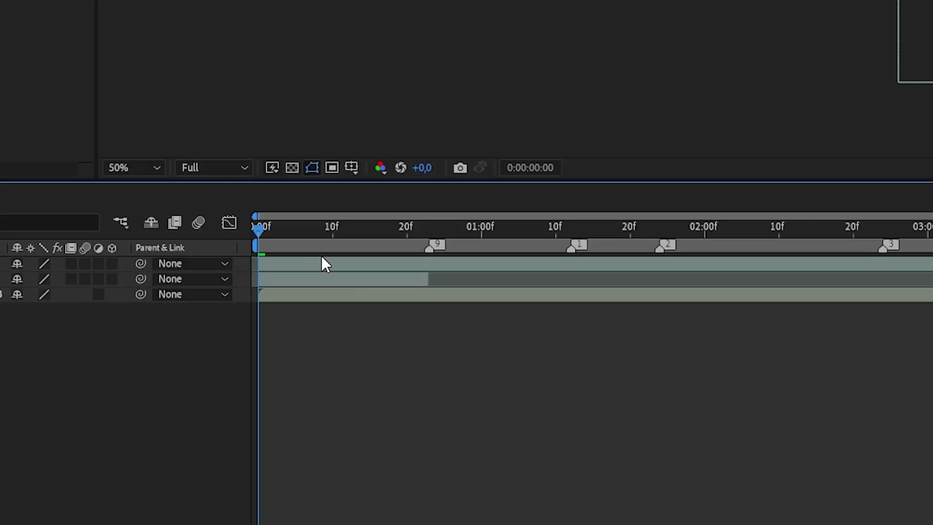
{"action": "key", "text": "p"}
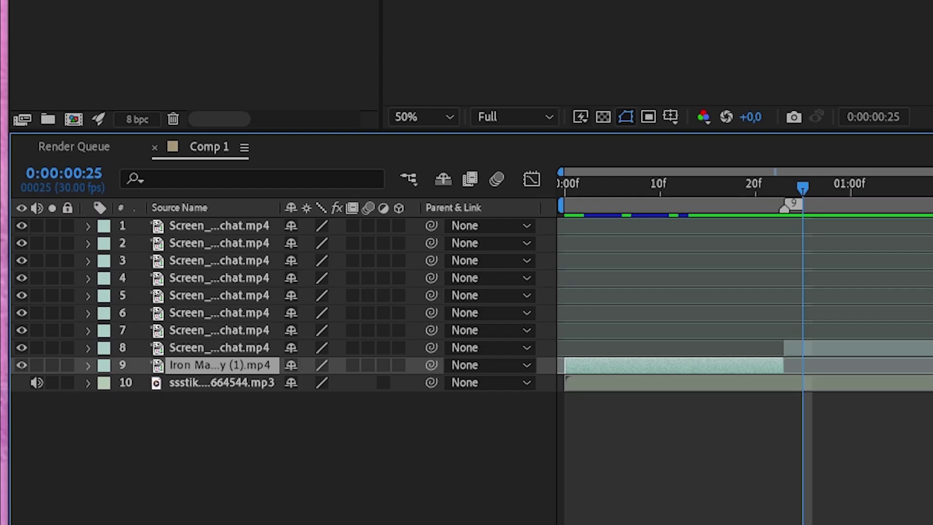
Enable frame blending on all the video layers, from the first Snapchat clip to the Iron Man clip.
{"action": "left_click", "coordinate": [219, 226], "text": "shift"}
{"action": "left_click", "coordinate": [353, 227]}
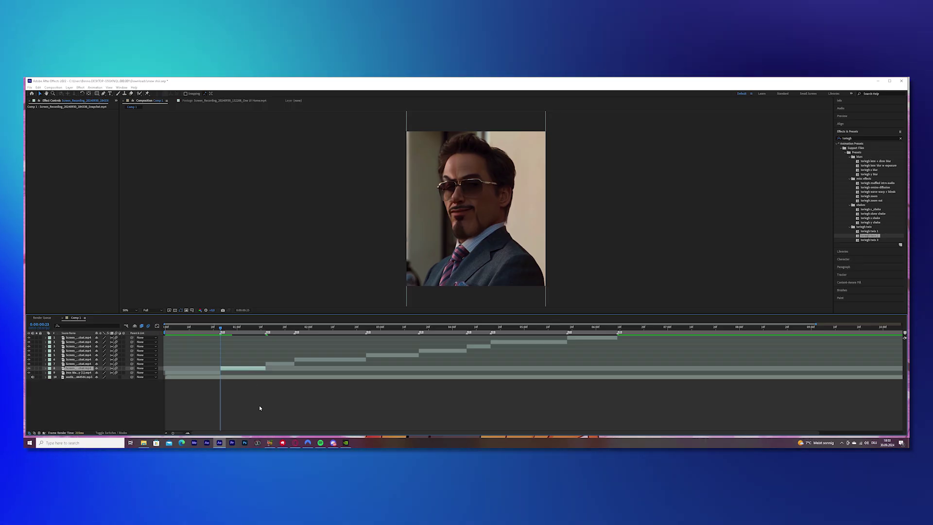
Pre-compose the earliest Snapchat clip, moving all attributes into the new composition and adjusting its duration to the layer's time span.
{"action": "key", "text": "ctrl+shift+c"}
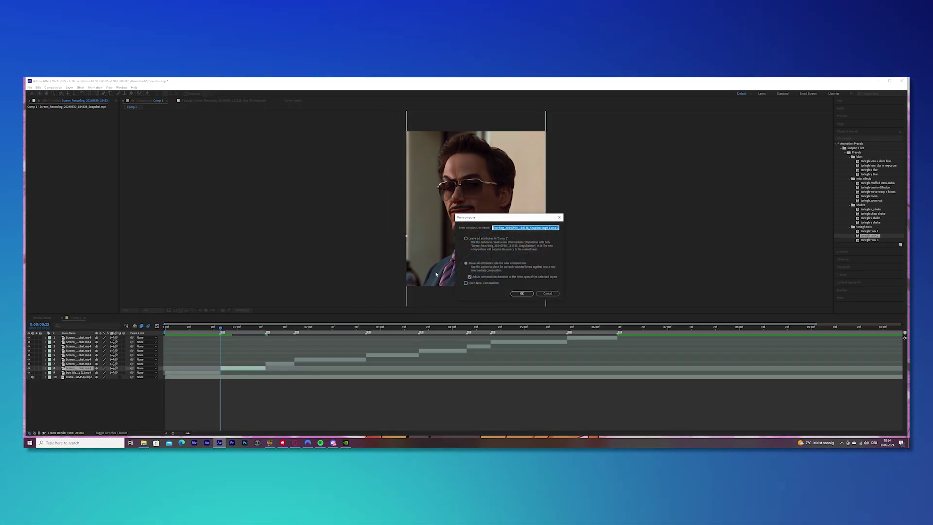
{"action": "left_click", "coordinate": [519, 295]}
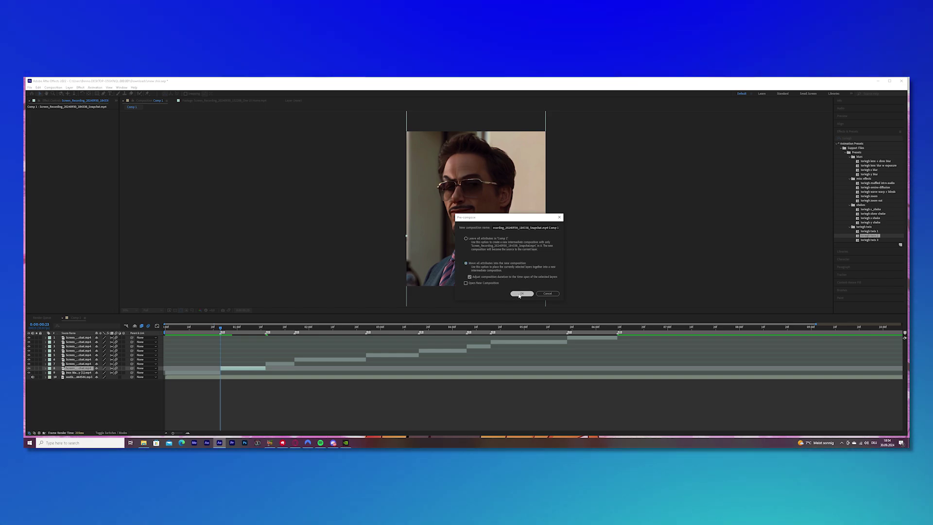
{"action": "left_click", "coordinate": [466, 263]}
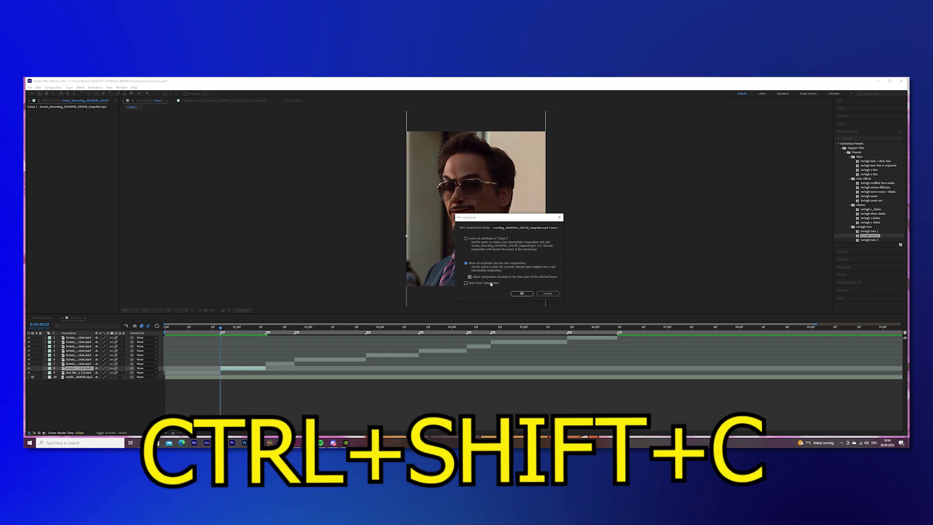
{"action": "left_click", "coordinate": [520, 294]}
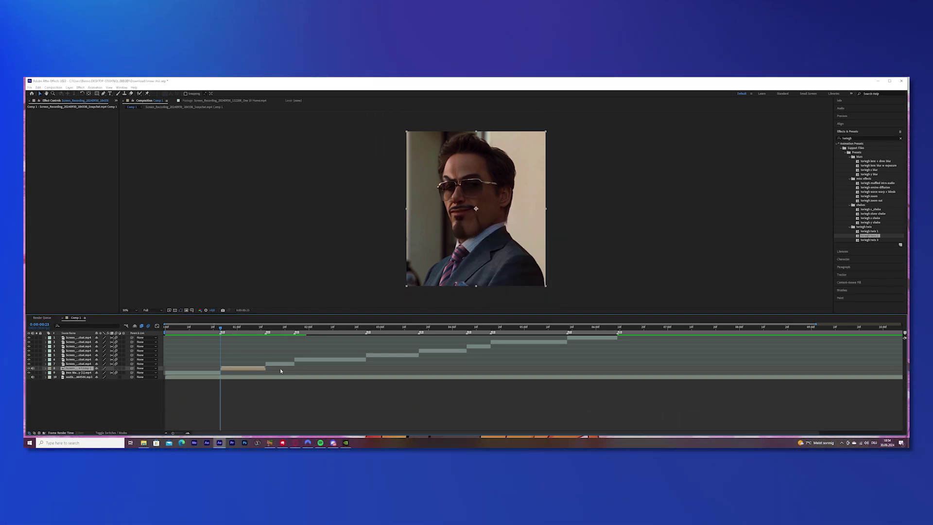
Pre-compose the remaining Snapchat clips one by one, moving all attributes into each new composition.
{"action": "left_click", "coordinate": [280, 364]}
{"action": "key", "text": "ctrl+shift+c"}
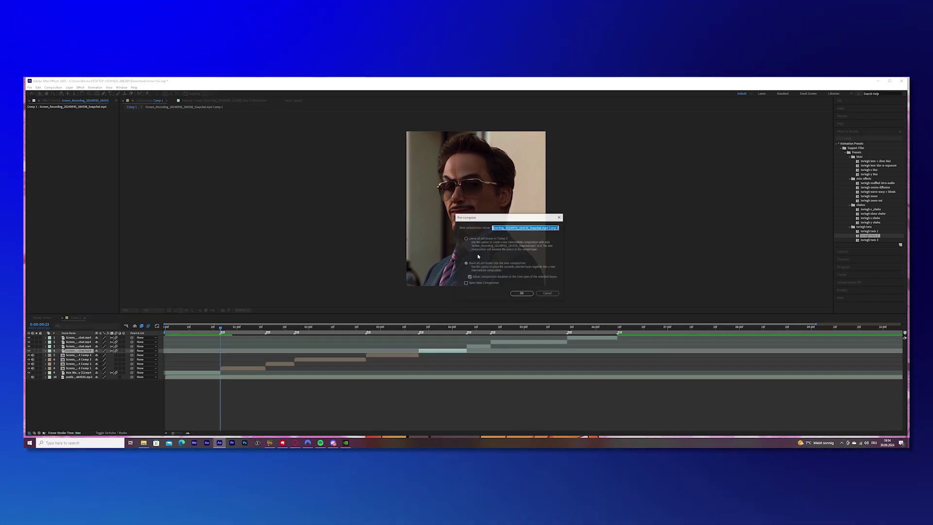
{"action": "key", "text": "Return"}
{"action": "left_click", "coordinate": [468, 263]}
{"action": "left_click", "coordinate": [522, 293]}
{"action": "left_click", "coordinate": [512, 342]}
{"action": "key", "text": "ctrl+shift+c"}
{"action": "left_click", "coordinate": [468, 263]}
{"action": "left_click", "coordinate": [521, 294]}
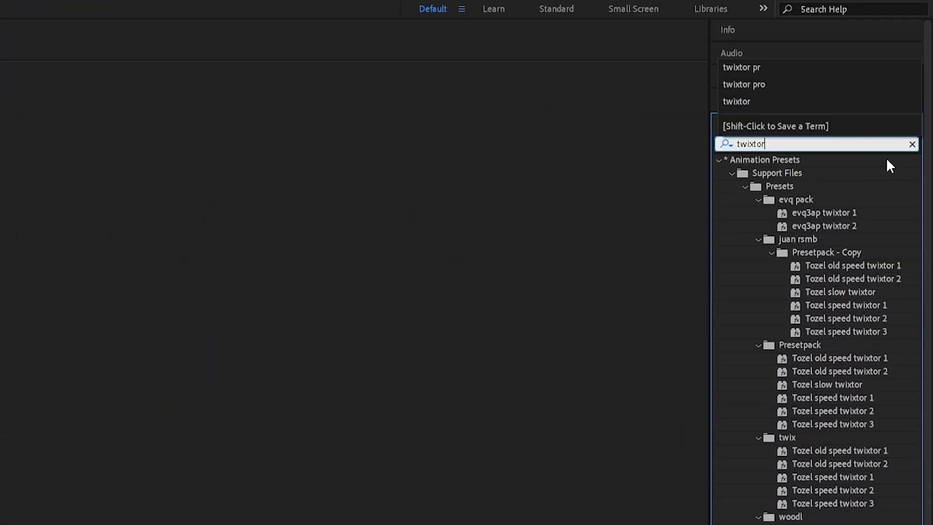
Apply Twixtor Pro to the first pre-composed clip with Contrast/Edge Enhance image prep, Motion Weighted Blend interpolation and Inverse w/ Smart Blend warping.
{"action": "type", "text": "pro"}
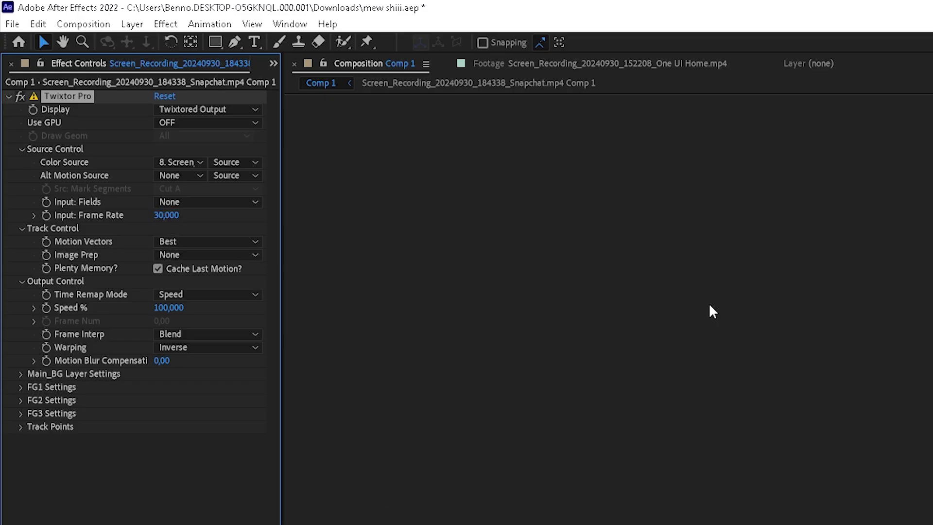
{"action": "left_click", "coordinate": [168, 254]}
{"action": "left_click", "coordinate": [200, 290]}
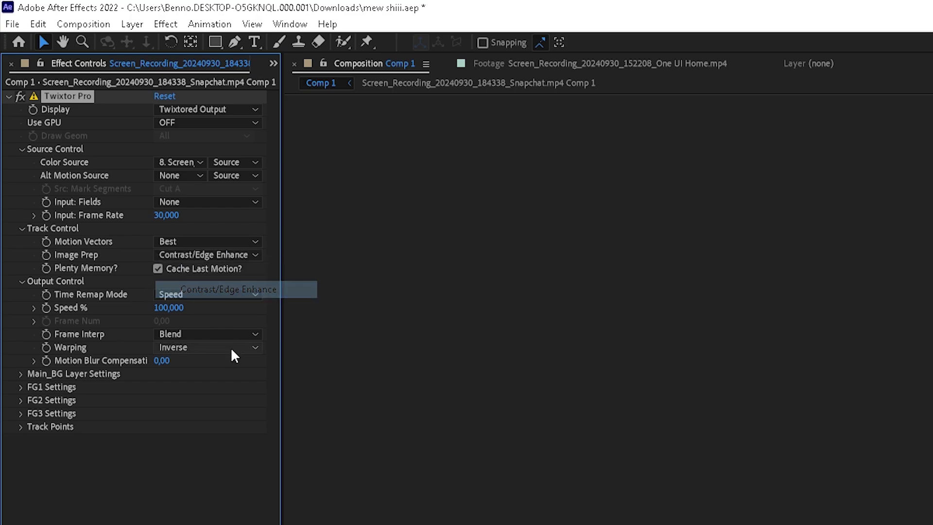
{"action": "left_click", "coordinate": [185, 339]}
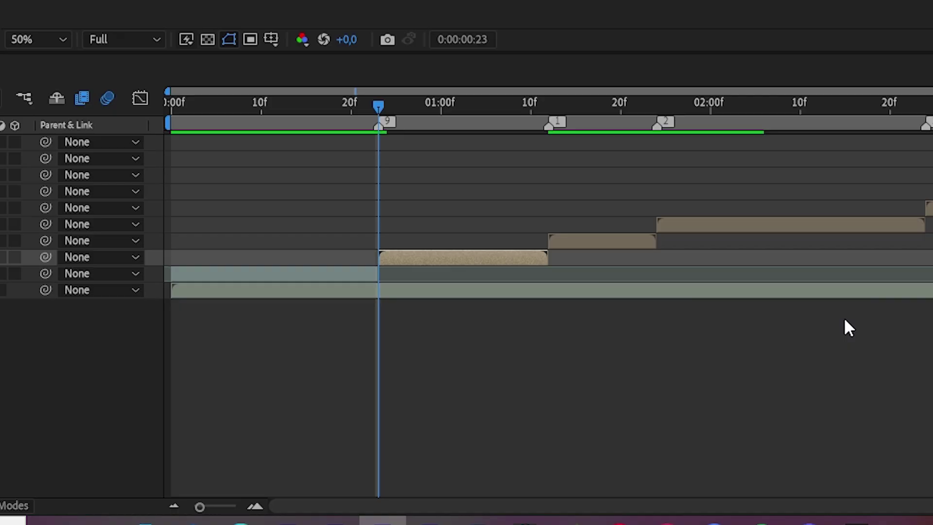
Set a Twixtor Speed % keyframe of 50 on the first pre-composed clip.
{"action": "key", "text": "u"}
{"action": "key", "text": "Page_Down"}
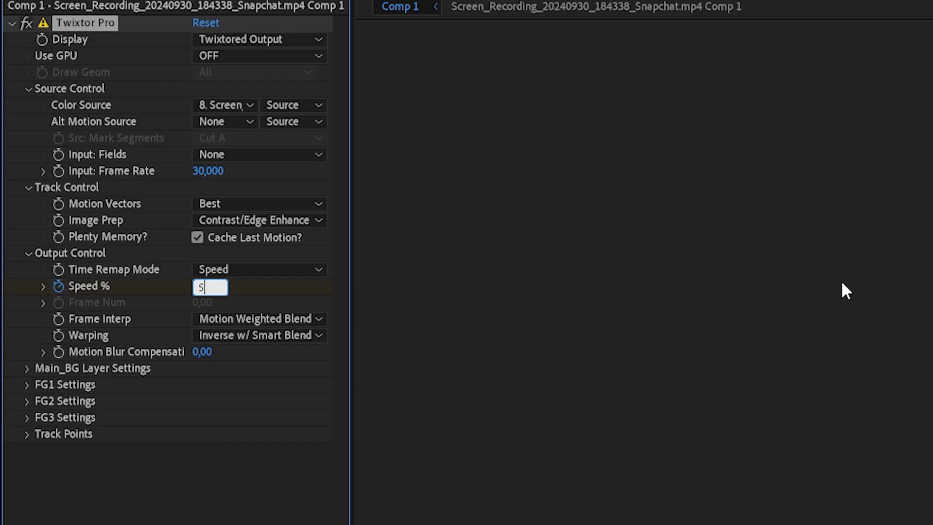
{"action": "type", "text": "50"}
{"action": "key", "text": "Return"}
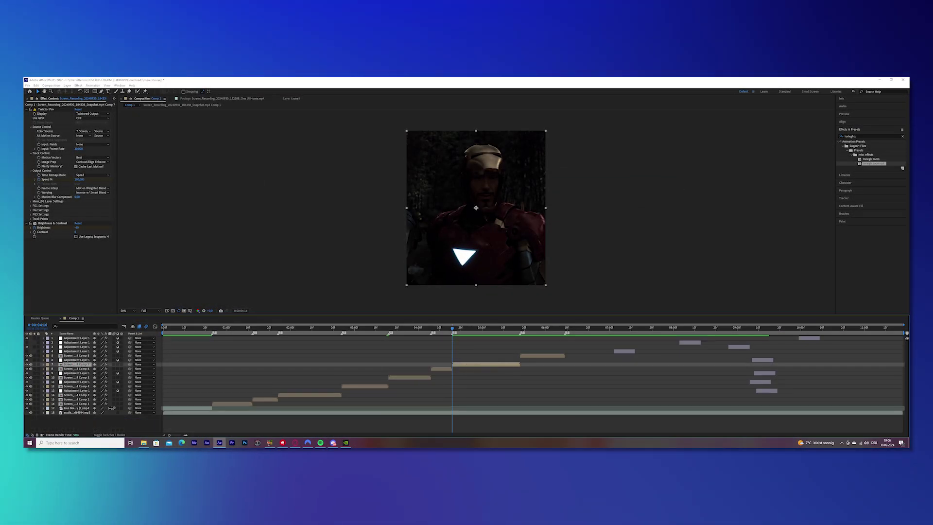
Paste the copied effect onto the second-to-last pre-composed clip and select its keyframes near the clip's end.
{"action": "left_click", "coordinate": [442, 369]}
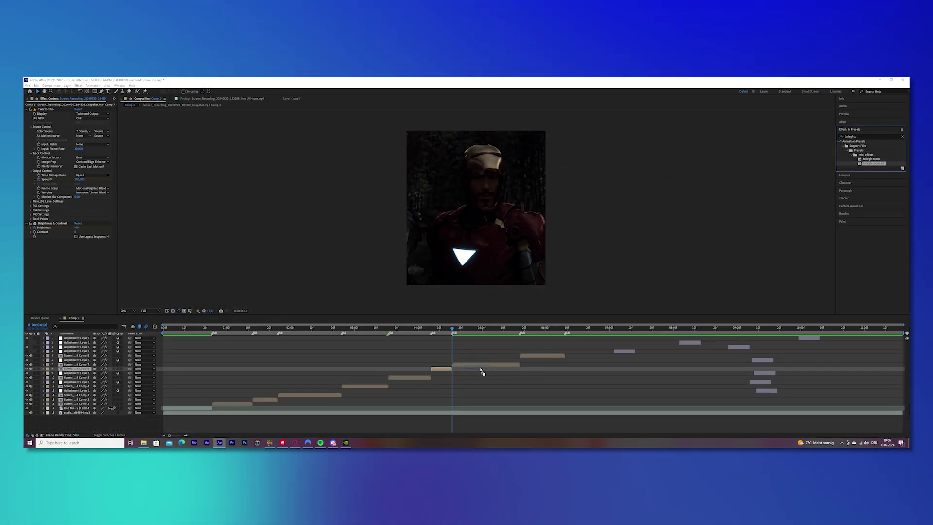
{"action": "left_click", "coordinate": [481, 364]}
{"action": "key", "text": "ctrl+v"}
{"action": "key", "text": "u"}
{"action": "left_click", "coordinate": [521, 328]}
{"action": "left_click_drag", "start_coordinate": [494, 387], "coordinate": [565, 379]}
{"action": "key", "text": "u"}
Paste the copied effect onto the last pre-composed clip, and move an adjustment layer to the cut after the first pre-composed clip.
{"action": "left_click", "coordinate": [543, 356]}
{"action": "key", "text": "ctrl+v"}
{"action": "left_click", "coordinate": [565, 328]}
{"action": "key", "text": "u"}
{"action": "key", "text": "u"}
{"action": "left_click_drag", "start_coordinate": [621, 351], "coordinate": [258, 404]}
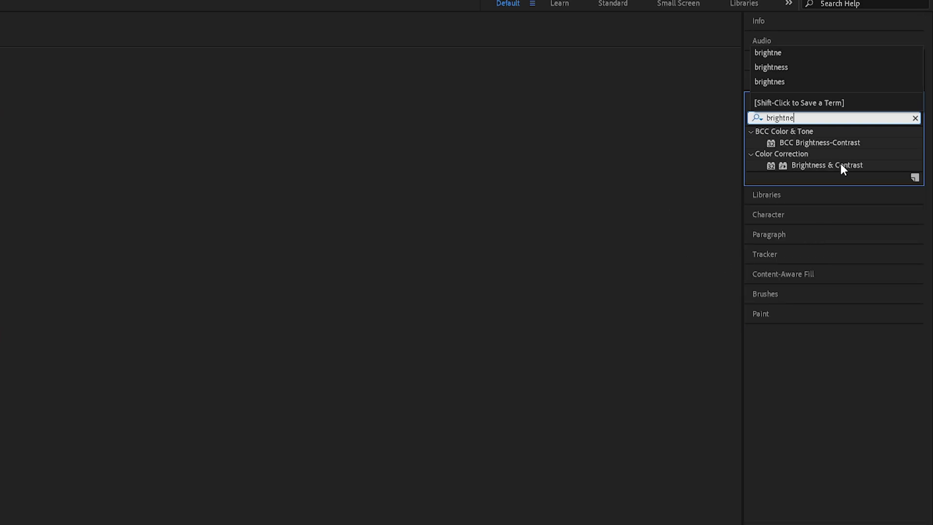
Apply Brightness & Contrast to the first pre-composed clip, keyframing Brightness at -60 on its first frame and 50 at frame 26.
{"action": "left_click_drag", "start_coordinate": [841, 166], "coordinate": [369, 407]}
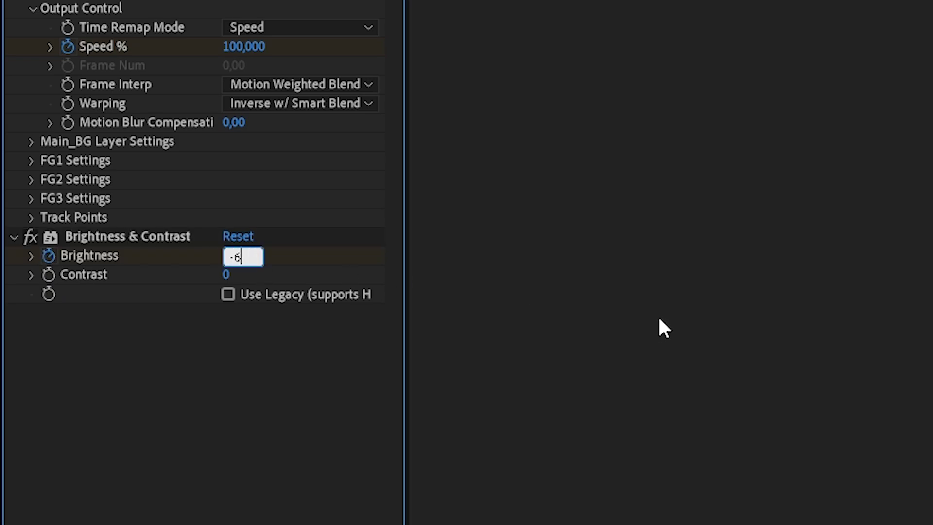
{"action": "key", "text": "Return"}
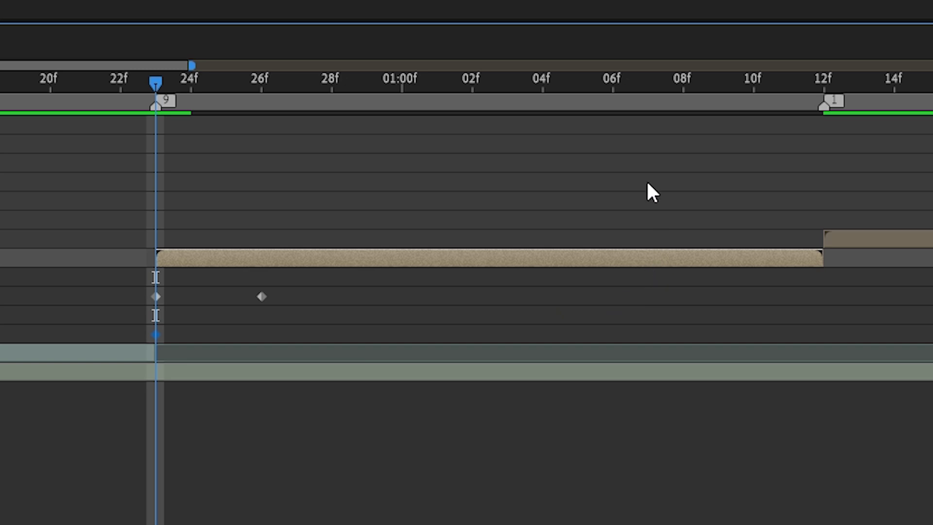
{"action": "key", "text": "Page_Down"}
{"action": "key", "text": "Page_Down"}
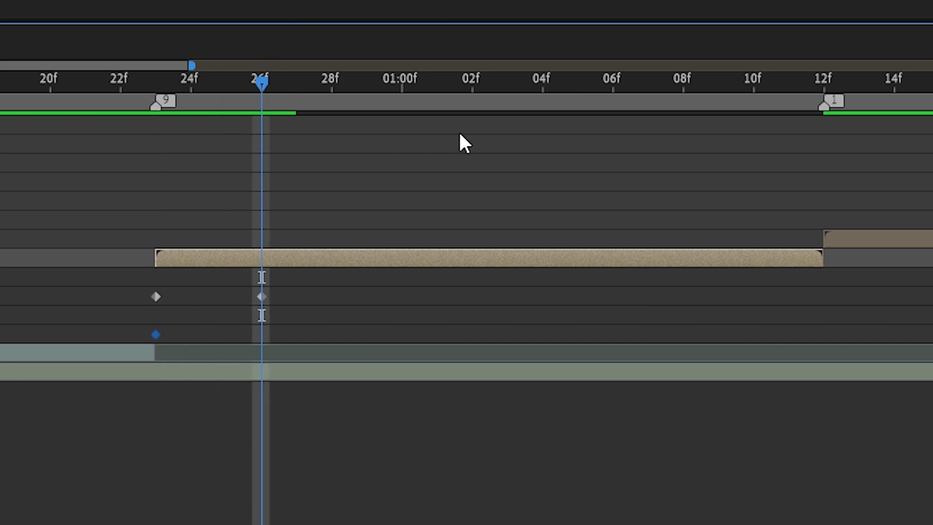
{"action": "left_click", "coordinate": [235, 217]}
{"action": "type", "text": "50"}
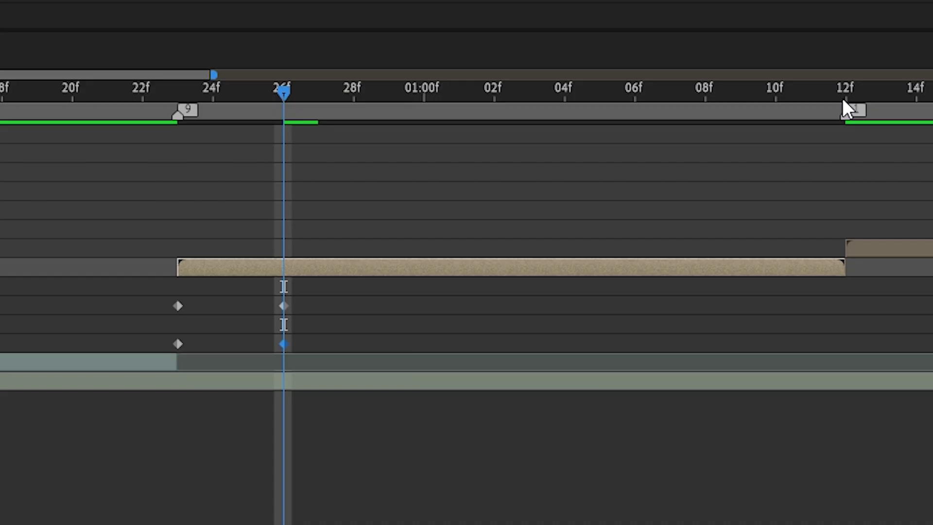
Set a Brightness keyframe of 0 at the end of the first pre-composed clip.
{"action": "left_click", "coordinate": [840, 92]}
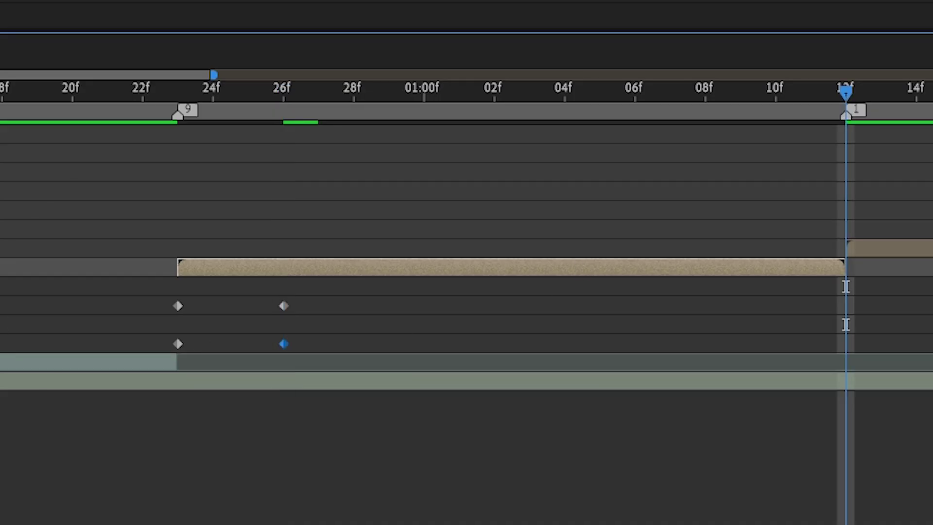
{"action": "left_click", "coordinate": [235, 231]}
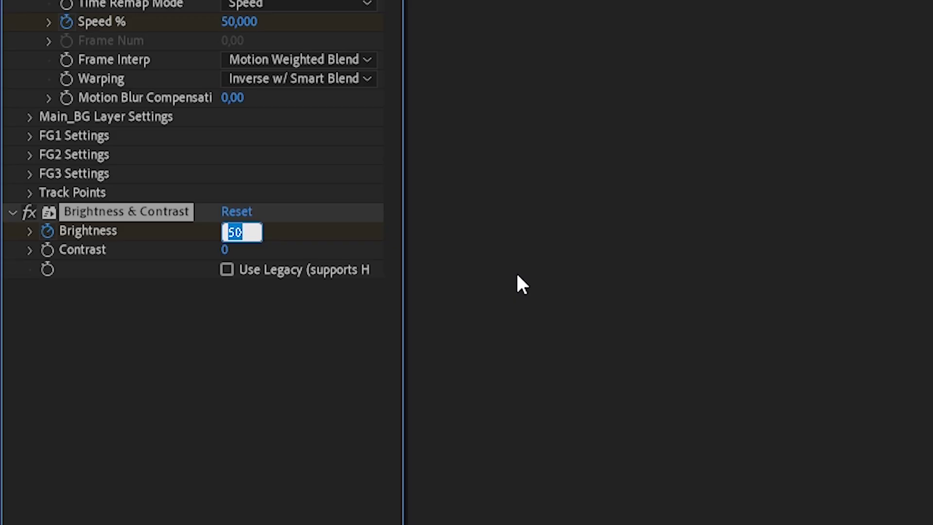
{"action": "type", "text": "0"}
{"action": "key", "text": "Return"}
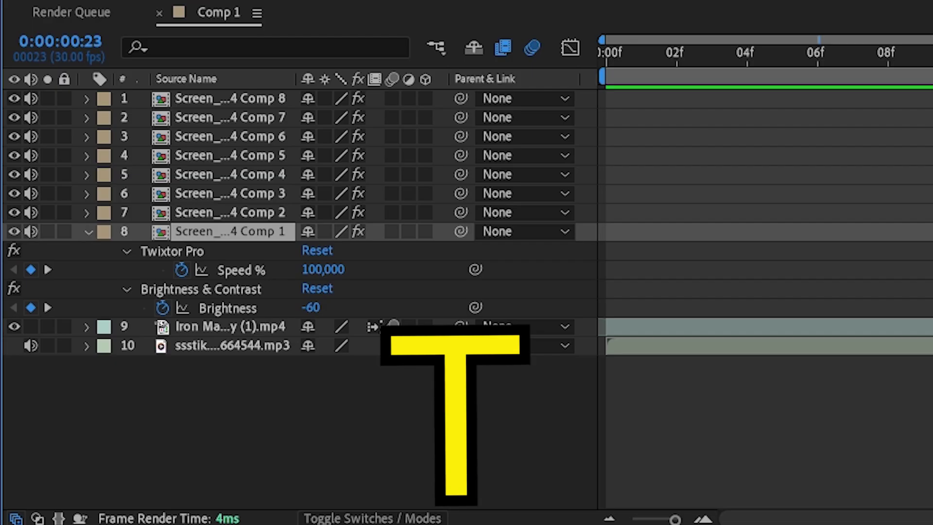
Keyframe the first pre-composed clip's opacity from its start to 20% at its end.
{"action": "key", "text": "t"}
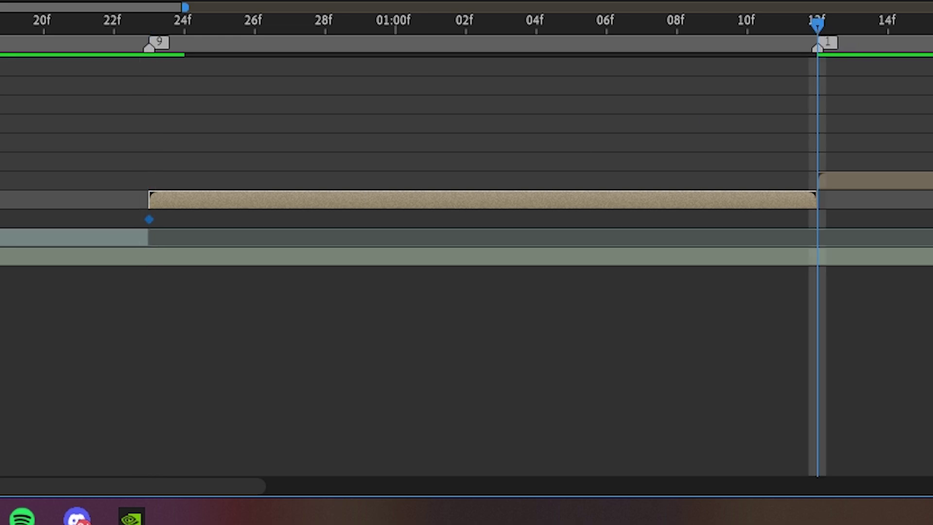
{"action": "left_click", "coordinate": [319, 246]}
{"action": "type", "text": "20"}
{"action": "key", "text": "Return"}
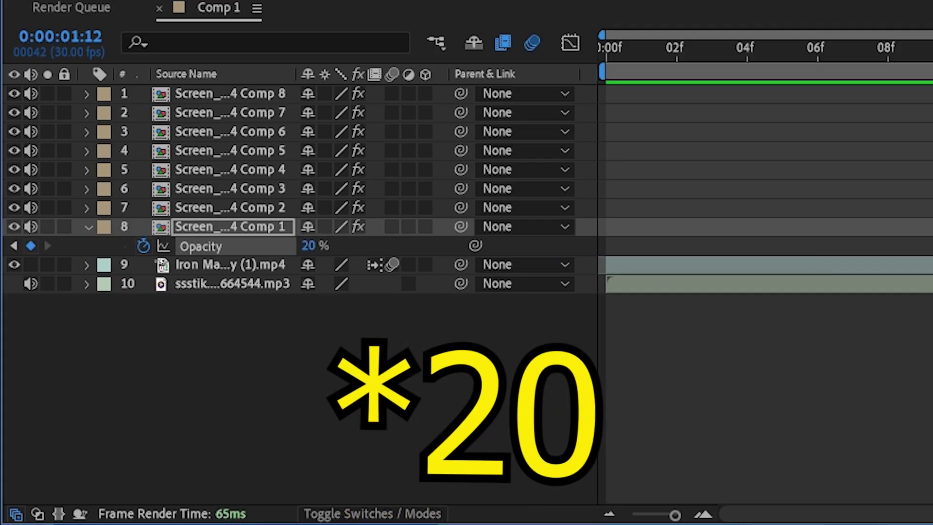
Ease the opacity keyframes and shape their graph so the curve stays nearly flat and falls steeply at the clip's end.
{"action": "left_click_drag", "start_coordinate": [850, 328], "coordinate": [145, 367]}
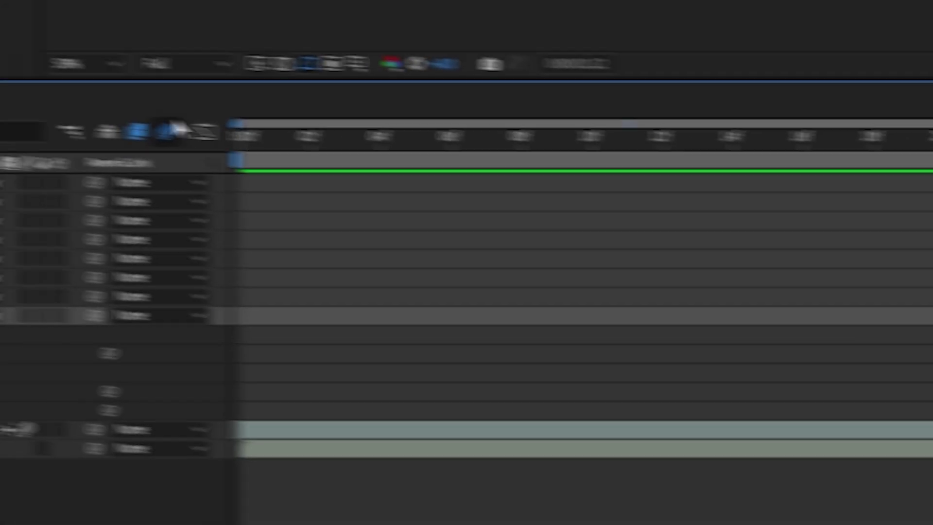
{"action": "left_click", "coordinate": [300, 140]}
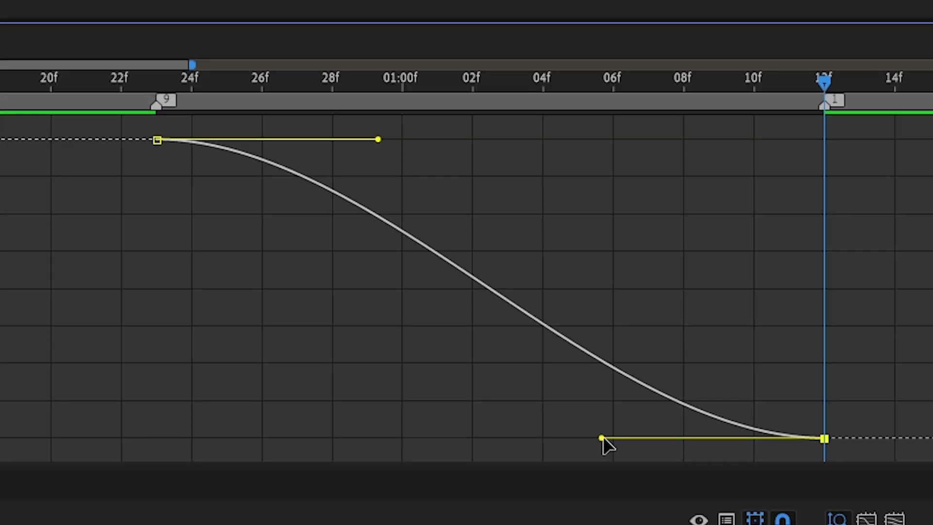
{"action": "left_click_drag", "start_coordinate": [709, 168], "coordinate": [803, 154]}
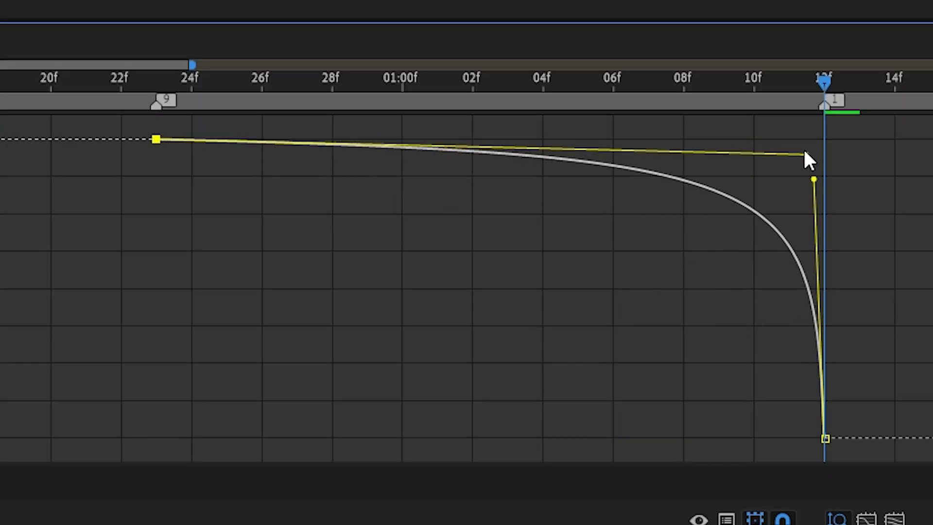
{"action": "left_click_drag", "start_coordinate": [822, 84], "coordinate": [613, 81]}
{"action": "key", "text": "shift+F3"}
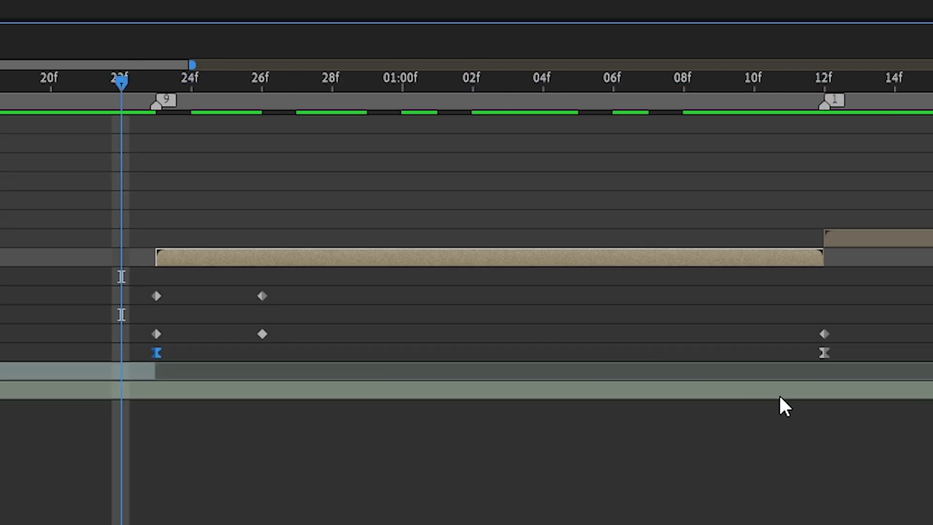
Copy the first clip's Brightness and Opacity keyframes and paste them onto the second pre-composed clip at its start.
{"action": "left_click_drag", "start_coordinate": [902, 336], "coordinate": [93, 359]}
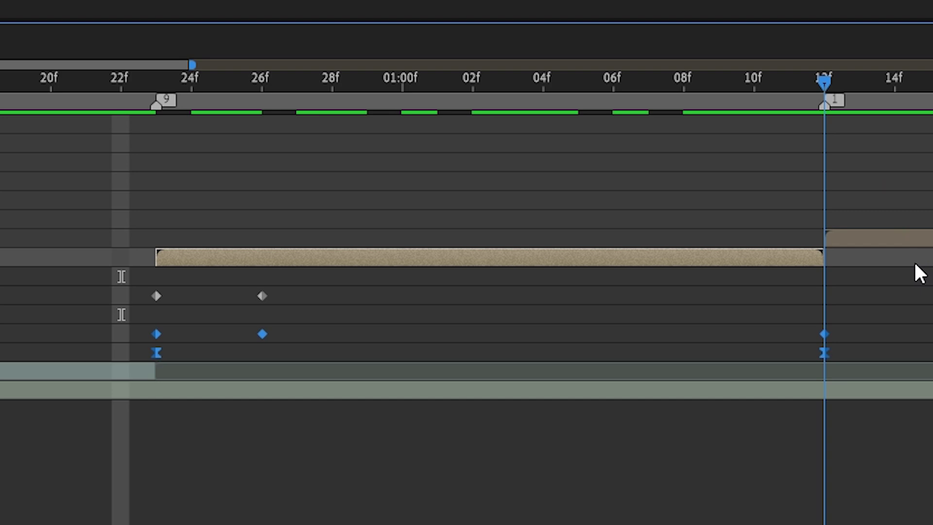
{"action": "left_click", "coordinate": [921, 243]}
{"action": "key", "text": "ctrl+v"}
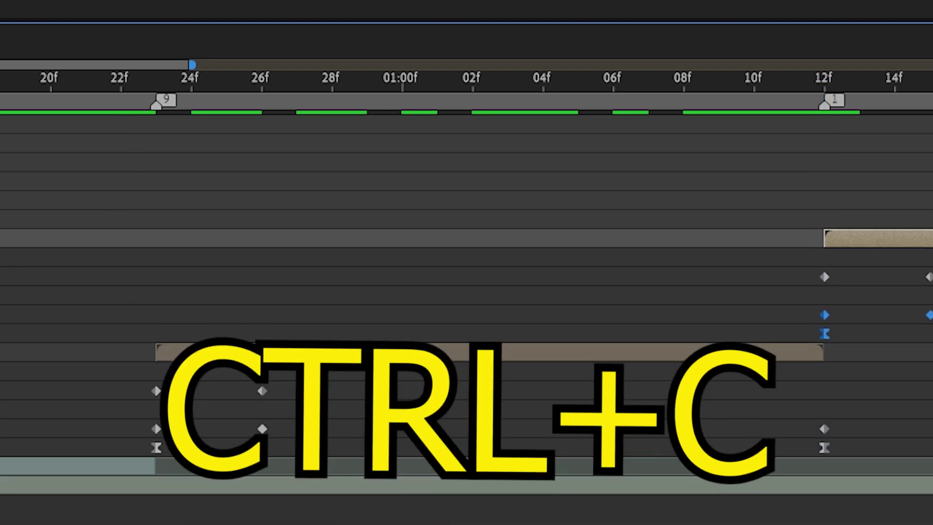
{"action": "key", "text": "F2"}
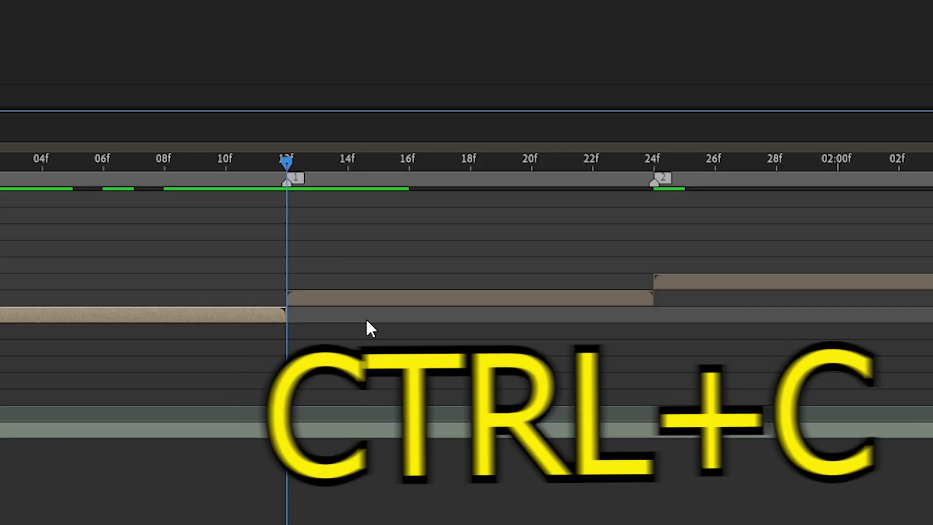
{"action": "left_click", "coordinate": [369, 301]}
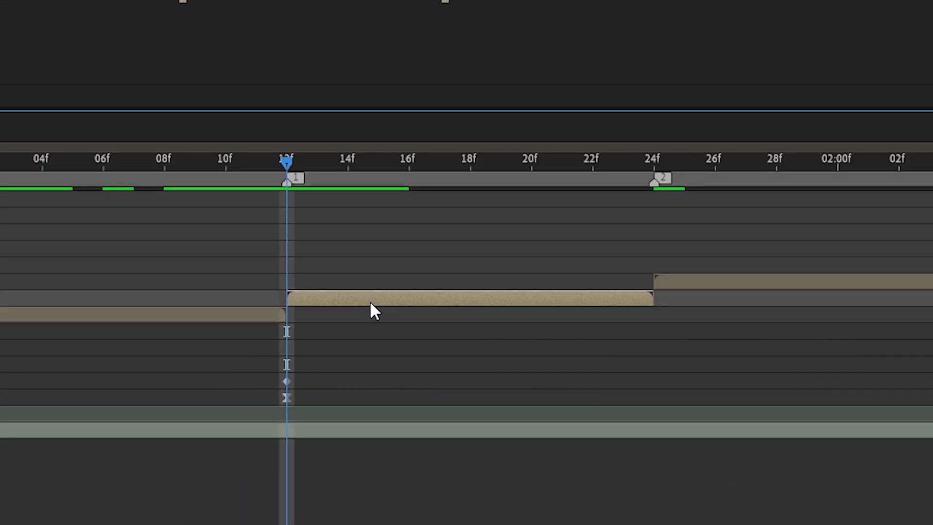
{"action": "key", "text": "ctrl+v"}
Paste the copied Brightness and Opacity keyframes onto the remaining pre-composed clips.
{"action": "left_click", "coordinate": [655, 165]}
{"action": "left_click_drag", "start_coordinate": [917, 419], "coordinate": [652, 384]}
{"action": "left_click", "coordinate": [647, 360]}
{"action": "key", "text": "ctrl+v"}
{"action": "mouse_move", "coordinate": [475, 381]}
{"action": "left_mouse_down"}
{"action": "mouse_move", "coordinate": [562, 381]}
{"action": "mouse_move", "coordinate": [487, 379]}
{"action": "left_mouse_up"}
{"action": "left_click", "coordinate": [423, 355]}
{"action": "key", "text": "ctrl+v"}
{"action": "left_click", "coordinate": [544, 351]}
{"action": "key", "text": "ctrl+v"}
{"action": "left_click", "coordinate": [680, 346]}
{"action": "key", "text": "ctrl+v"}
{"action": "left_click_drag", "start_coordinate": [598, 370], "coordinate": [519, 371]}
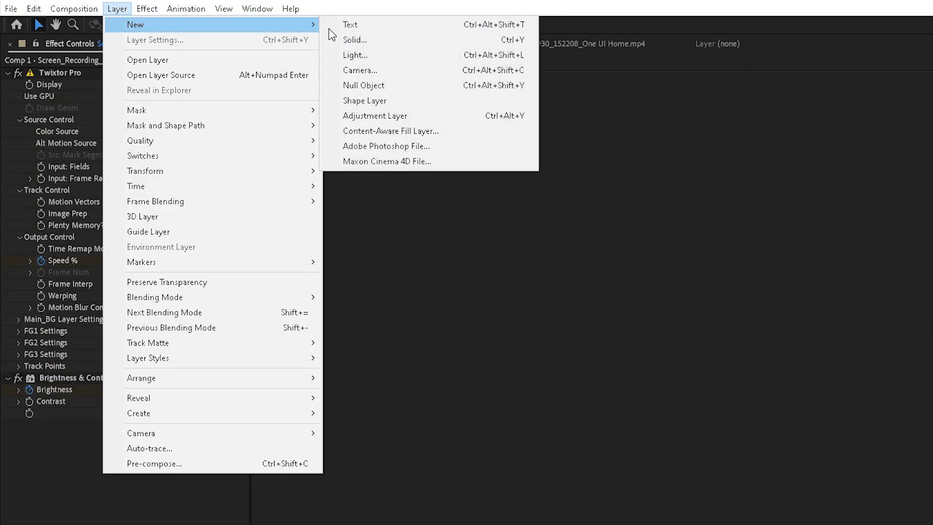
Create an adjustment layer above the first pre-composed clip and trim its end to the end of that clip.
{"action": "left_click", "coordinate": [360, 118]}
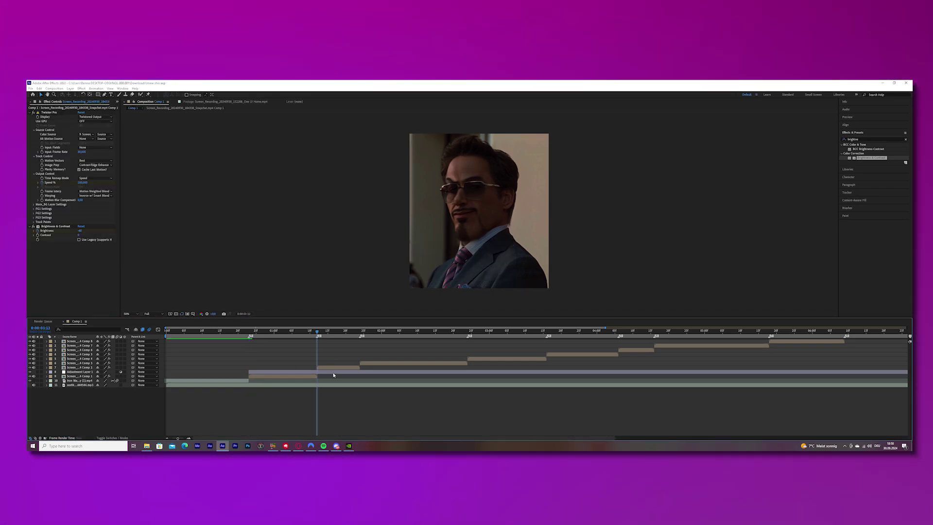
{"action": "left_click", "coordinate": [333, 374]}
{"action": "key", "text": "ctrl+shift+d"}
{"action": "key", "text": "Delete"}
Apply BCC Directional Blur to the adjustment layer and set its starting Blur Amount keyframe to 150.
{"action": "left_click_drag", "start_coordinate": [317, 332], "coordinate": [250, 338]}
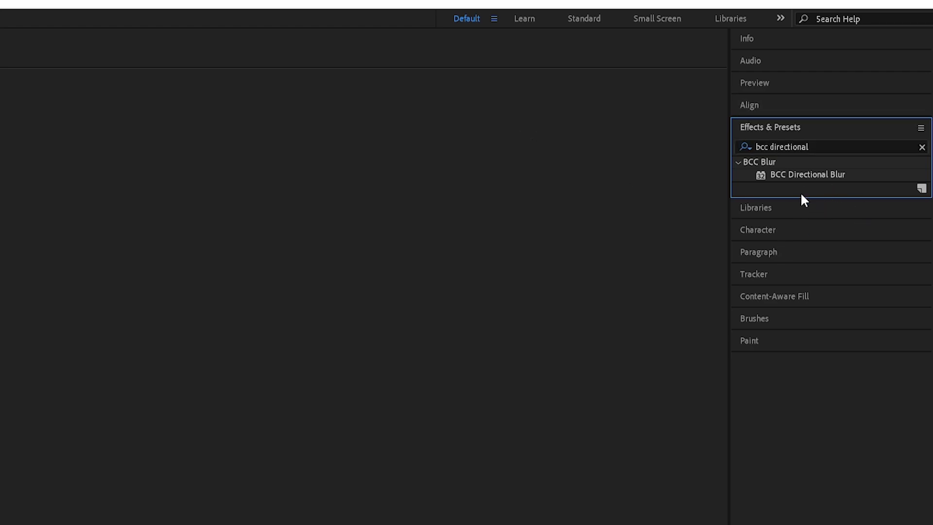
{"action": "left_click_drag", "start_coordinate": [805, 175], "coordinate": [337, 337]}
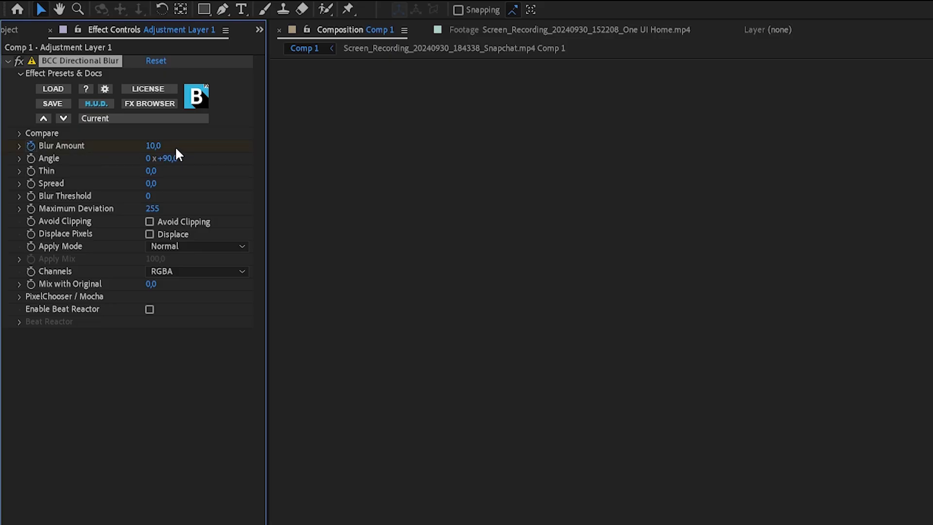
{"action": "type", "text": "150"}
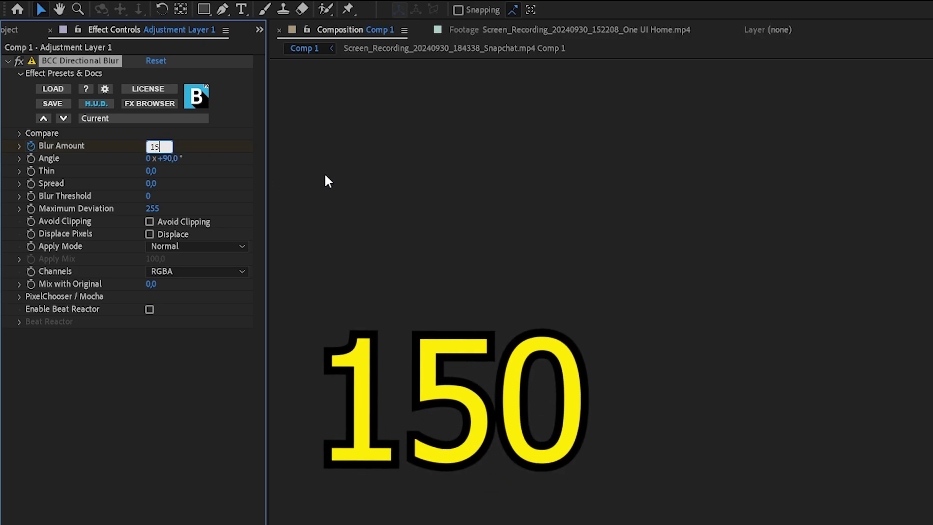
{"action": "key", "text": "Return"}
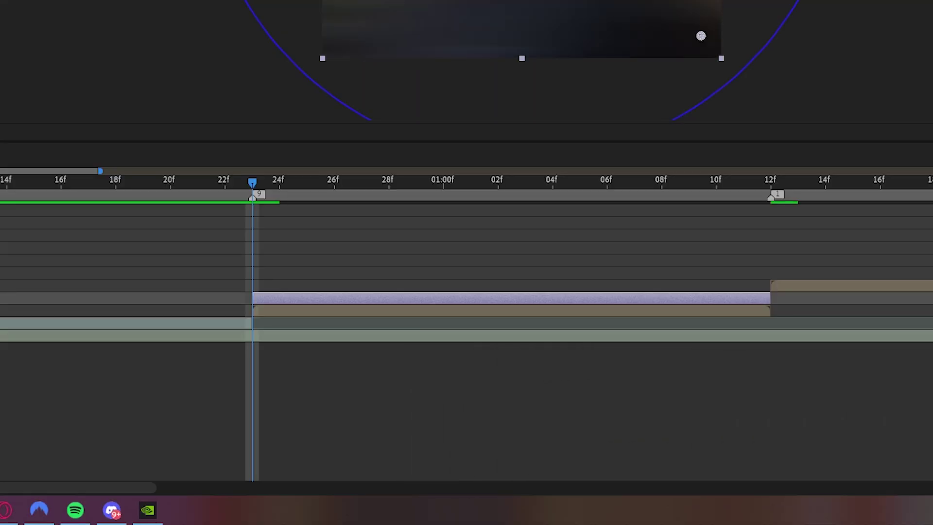
Keyframe the Blur Amount at 0 six frames after the adjustment layer's start and apply Easy Ease to the blur keyframes.
{"action": "key", "text": "u"}
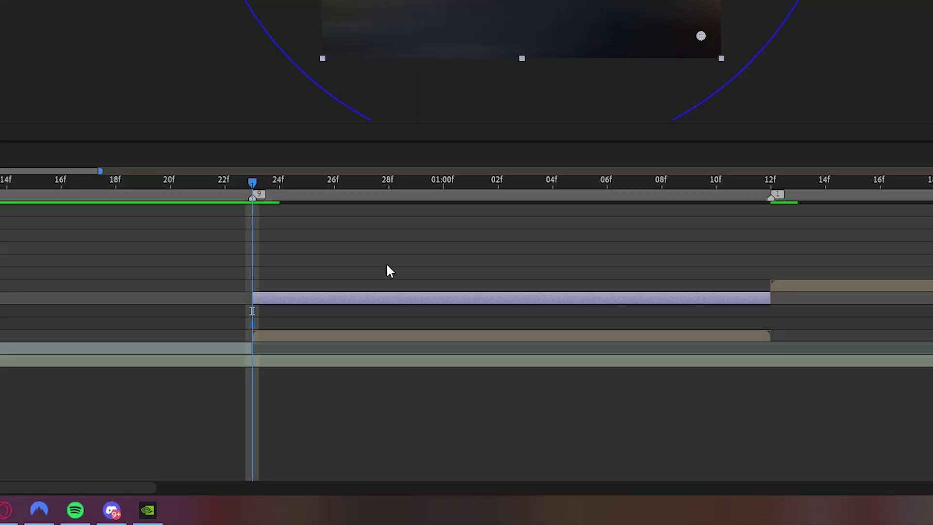
{"action": "key", "text": "Page_Down"}
{"action": "key", "text": "Page_Down"}
{"action": "key", "text": "Page_Down"}
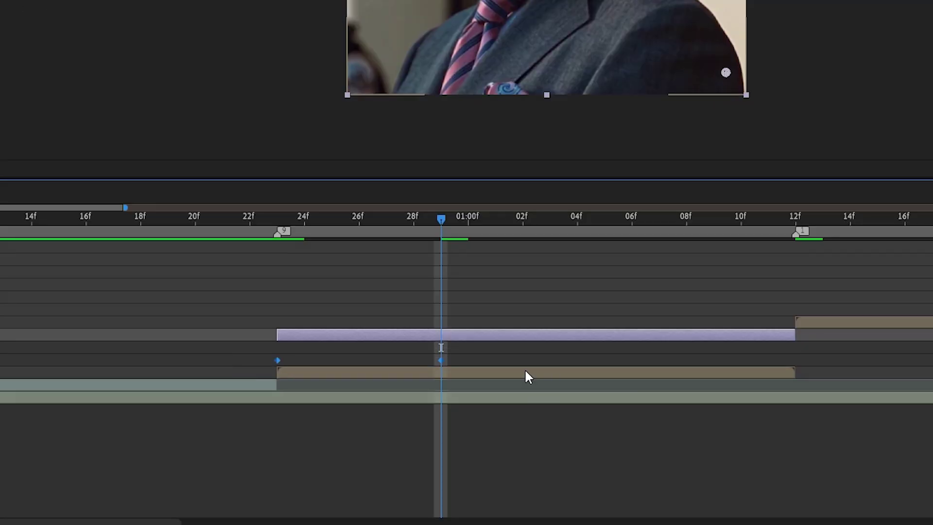
{"action": "right_click", "coordinate": [440, 361]}
{"action": "mouse_move", "coordinate": [486, 346]}
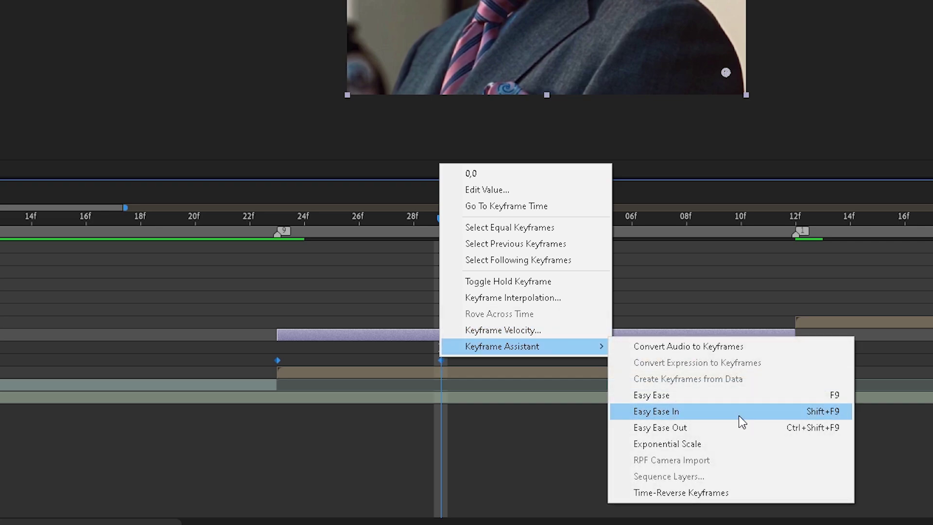
{"action": "left_click", "coordinate": [699, 393]}
{"action": "left_click", "coordinate": [305, 213]}
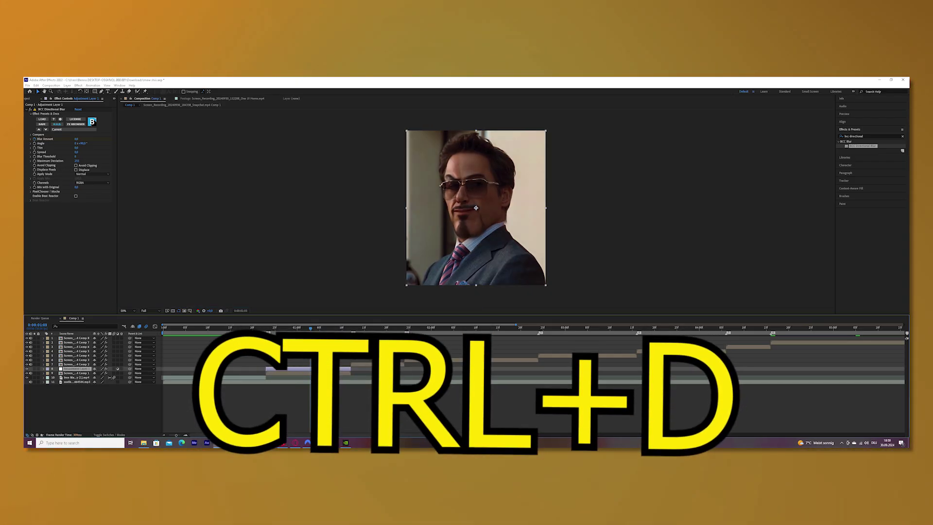
Shorten the blur adjustment layer to about half the first clip, duplicate it, and place the copy above the second clip's start.
{"action": "key", "text": "ctrl+d"}
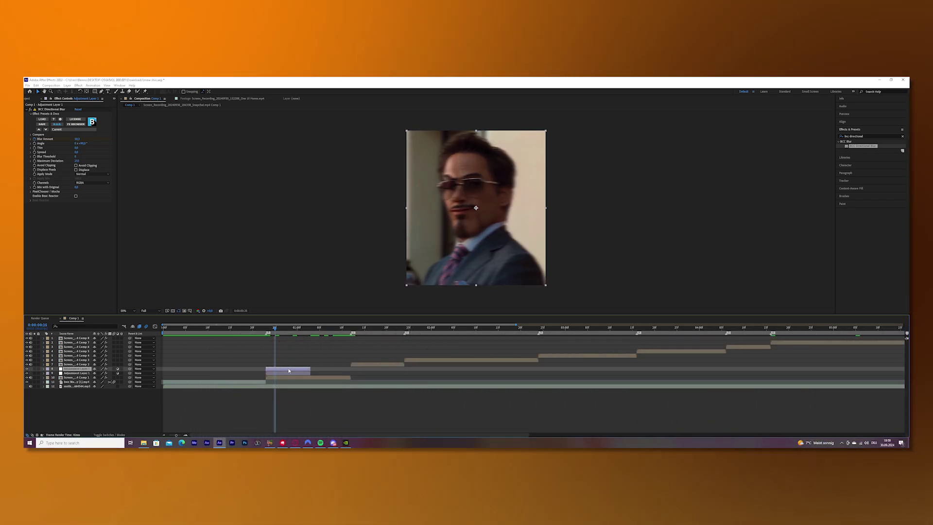
{"action": "left_click_drag", "start_coordinate": [289, 371], "coordinate": [374, 371]}
{"action": "left_click_drag", "start_coordinate": [70, 365], "coordinate": [71, 362]}
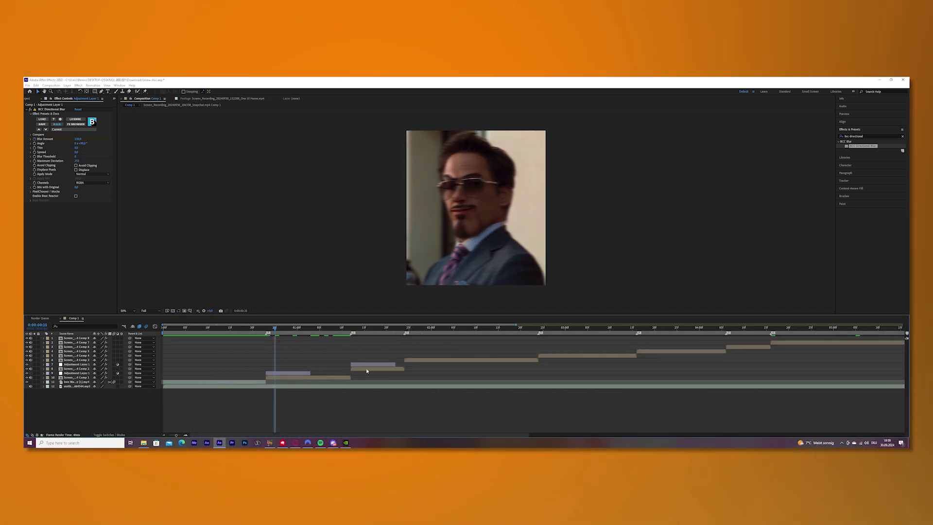
Duplicate the blur adjustment layer onto the starts of the third and fourth clips, stacking each copy above its clip.
{"action": "key", "text": "ctrl+d"}
{"action": "left_click_drag", "start_coordinate": [365, 366], "coordinate": [418, 365]}
{"action": "left_click_drag", "start_coordinate": [73, 364], "coordinate": [73, 358]}
{"action": "key", "text": "ctrl+d"}
{"action": "left_click_drag", "start_coordinate": [424, 361], "coordinate": [558, 366]}
{"action": "left_click_drag", "start_coordinate": [73, 361], "coordinate": [73, 354]}
Duplicate the blur adjustment layer onto the starts of the fifth and sixth clips, stacking each copy above its clip.
{"action": "key", "text": "ctrl+d"}
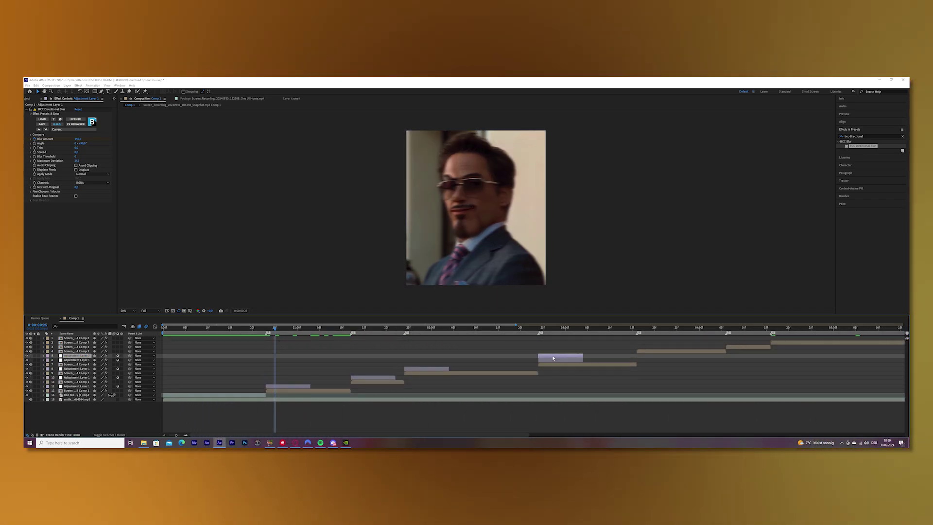
{"action": "left_click_drag", "start_coordinate": [553, 357], "coordinate": [651, 357]}
{"action": "left_click_drag", "start_coordinate": [73, 356], "coordinate": [73, 350]}
{"action": "left_click_drag", "start_coordinate": [384, 435], "coordinate": [482, 435]}
{"action": "key", "text": "ctrl+d"}
{"action": "left_click_drag", "start_coordinate": [443, 354], "coordinate": [533, 353]}
{"action": "left_click_drag", "start_coordinate": [73, 351], "coordinate": [73, 345]}
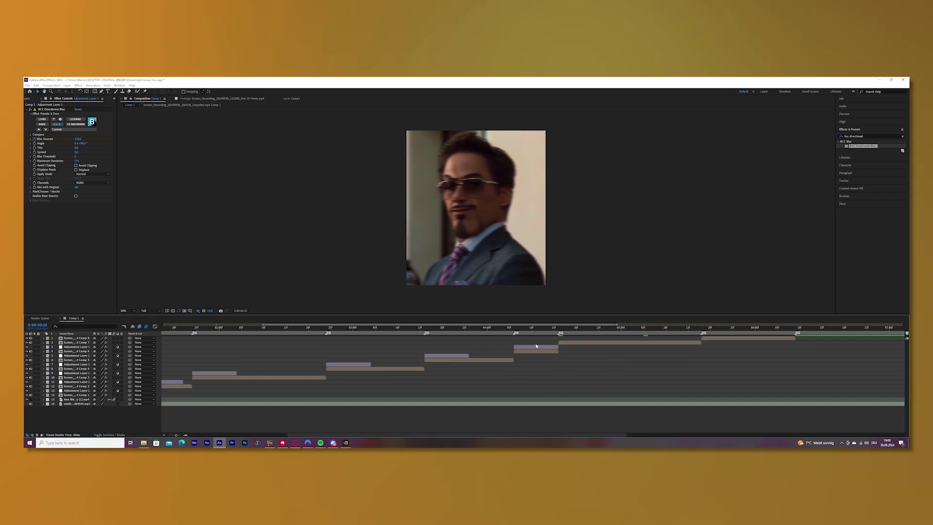
Duplicate the blur adjustment layer onto the starts of the last two clips, stacking each copy above its clip.
{"action": "key", "text": "ctrl+d"}
{"action": "left_click_drag", "start_coordinate": [537, 346], "coordinate": [581, 347]}
{"action": "left_click_drag", "start_coordinate": [73, 346], "coordinate": [73, 341]}
{"action": "key", "text": "ctrl+d"}
{"action": "left_click_drag", "start_coordinate": [571, 343], "coordinate": [713, 343]}
{"action": "left_click_drag", "start_coordinate": [73, 342], "coordinate": [73, 337]}
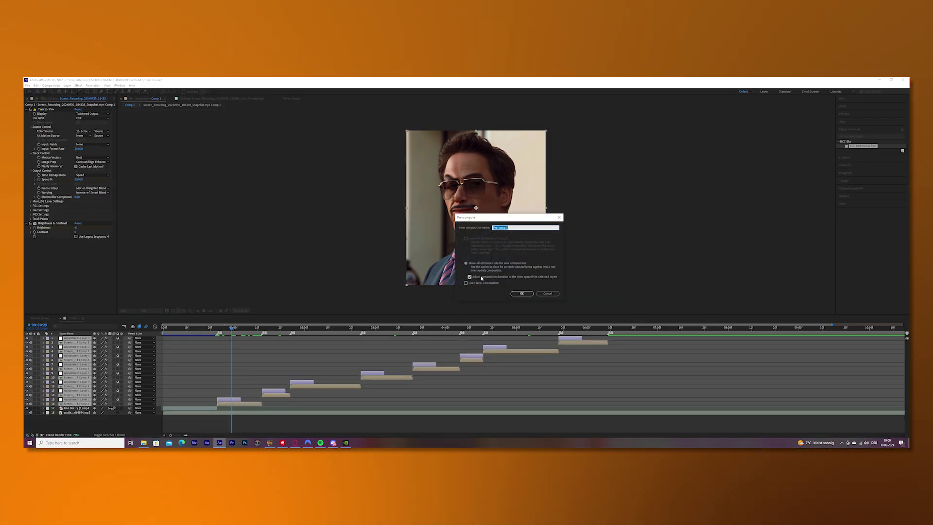
Pre-compose all the clips and adjustment layers with the duration adjusted to their time span, and duplicate the resulting pre-comp.
{"action": "left_click", "coordinate": [523, 294]}
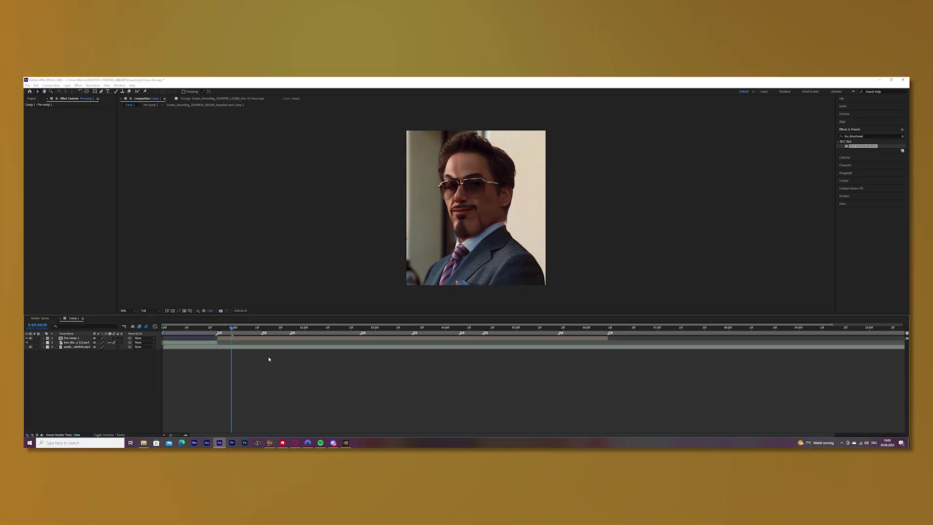
{"action": "key", "text": "ctrl+d"}
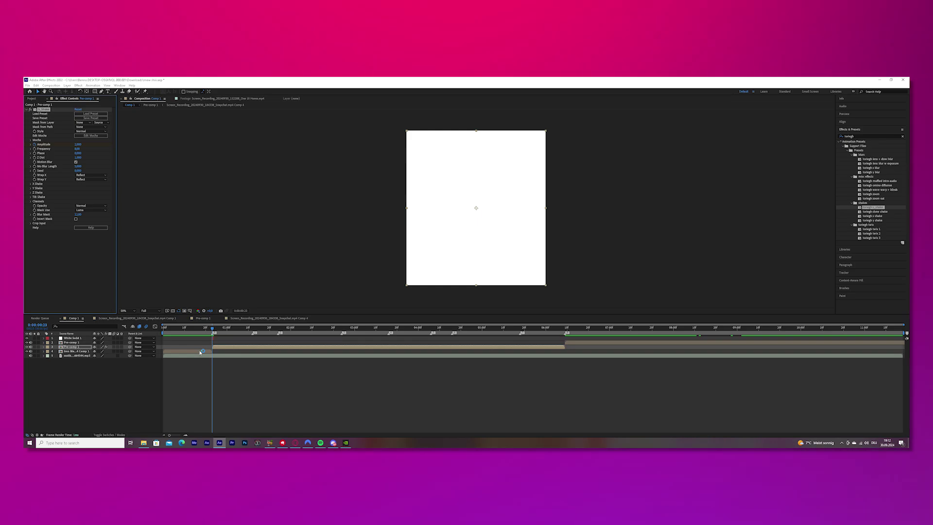
Select the opening clip and preview the composition from its beginning.
{"action": "left_click", "coordinate": [202, 352]}
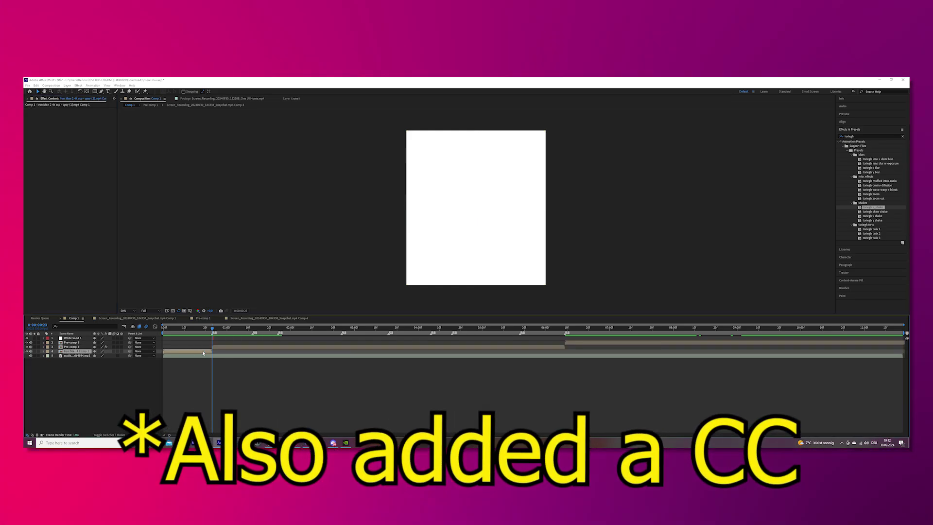
{"action": "left_click_drag", "start_coordinate": [212, 329], "coordinate": [163, 329]}
{"action": "key", "text": "space"}
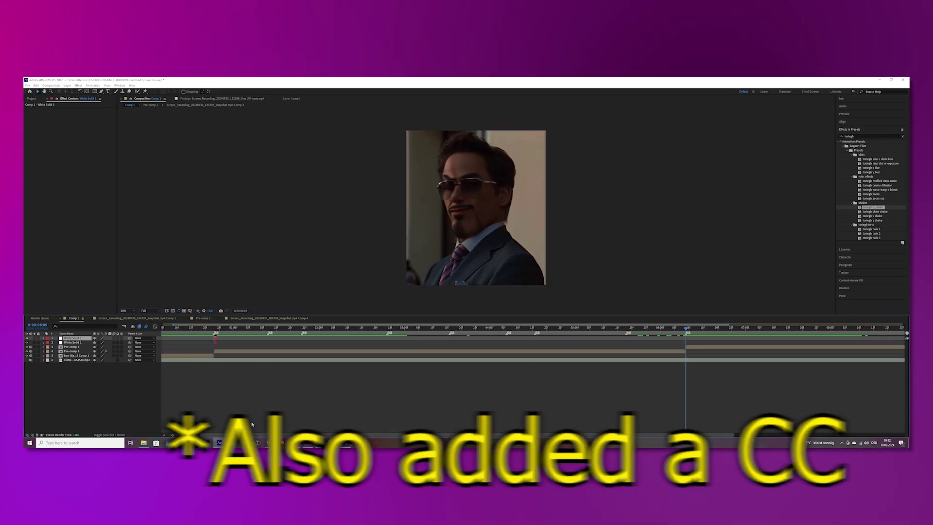
Select the second pre-comp layer, which starts where the first pre-comp ends.
{"action": "left_click_drag", "start_coordinate": [175, 436], "coordinate": [168, 437]}
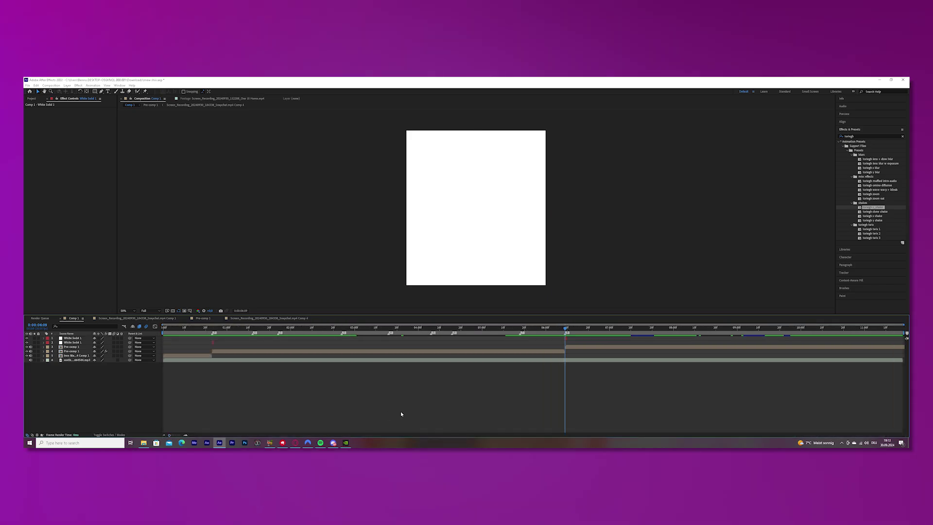
{"action": "left_click", "coordinate": [581, 347]}
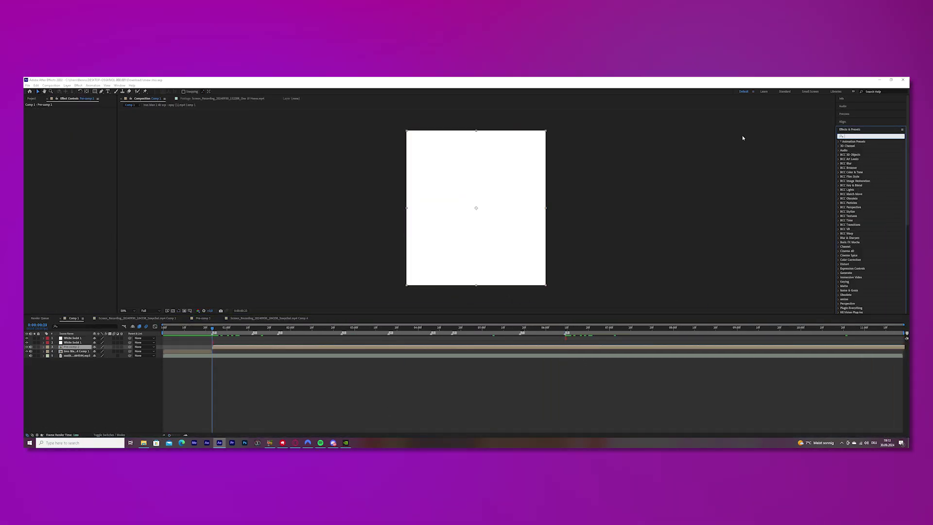